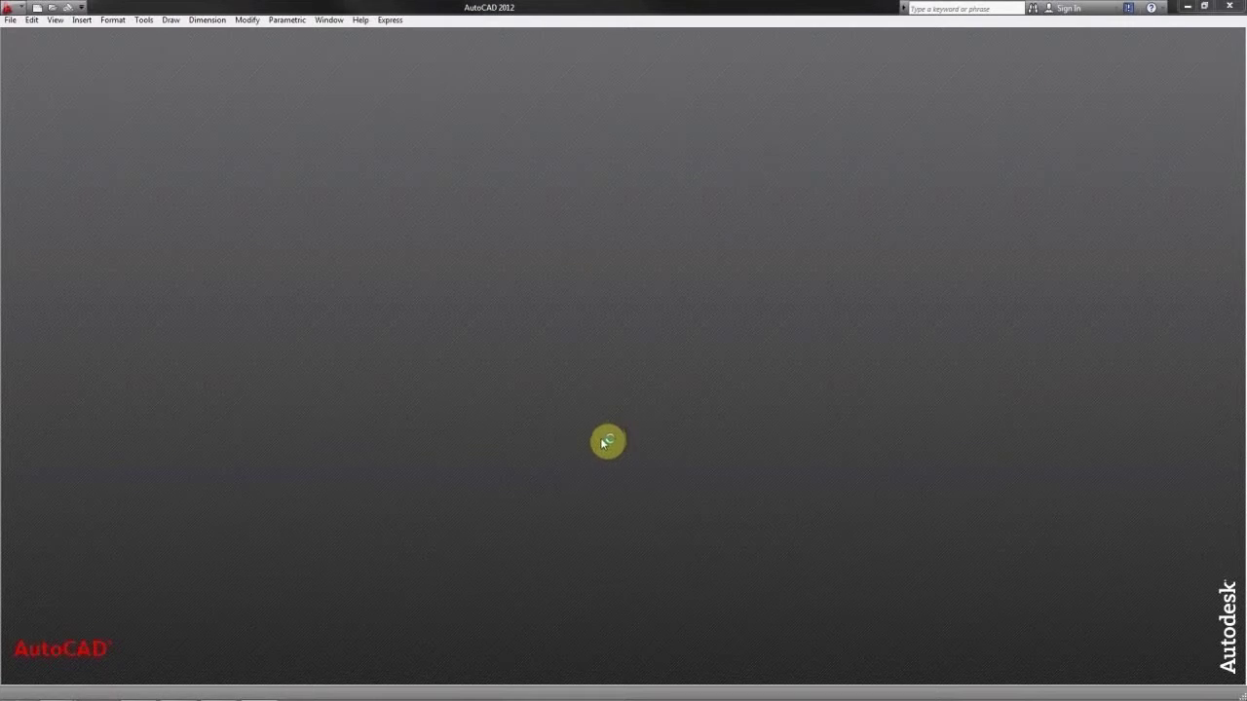
- Create a new drawing from the acadiso.dwt template
click(35, 9)
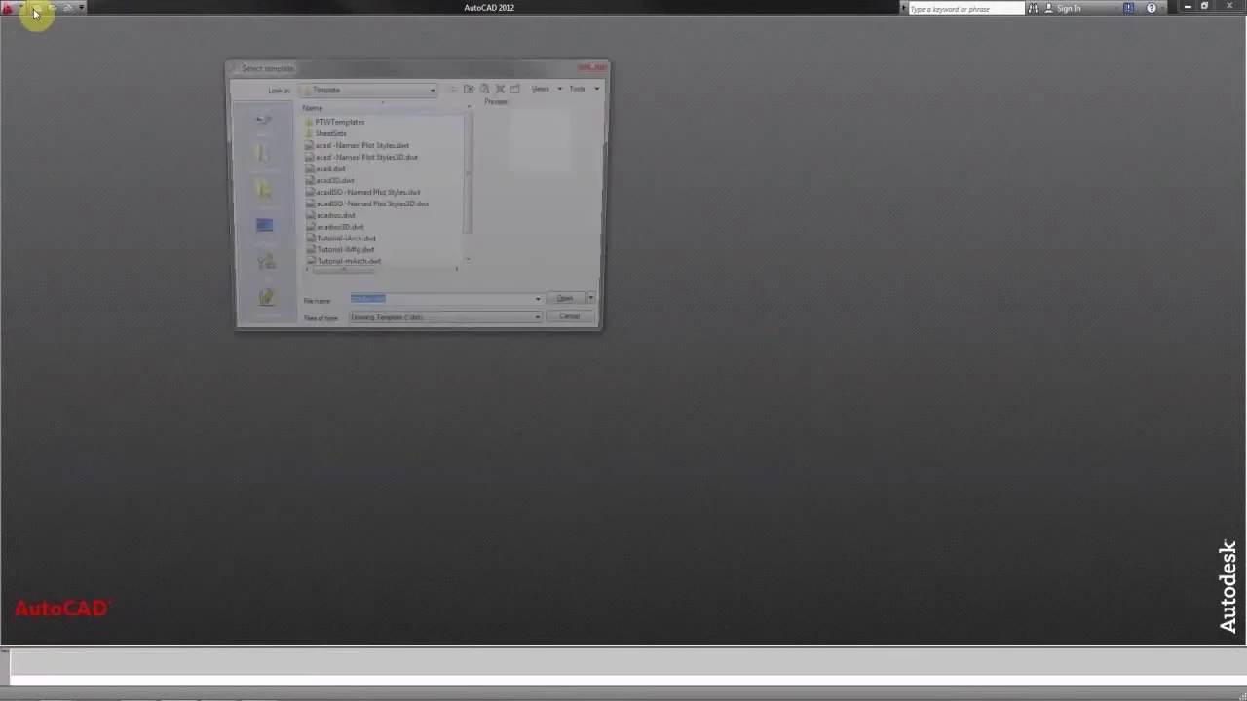
click(340, 222)
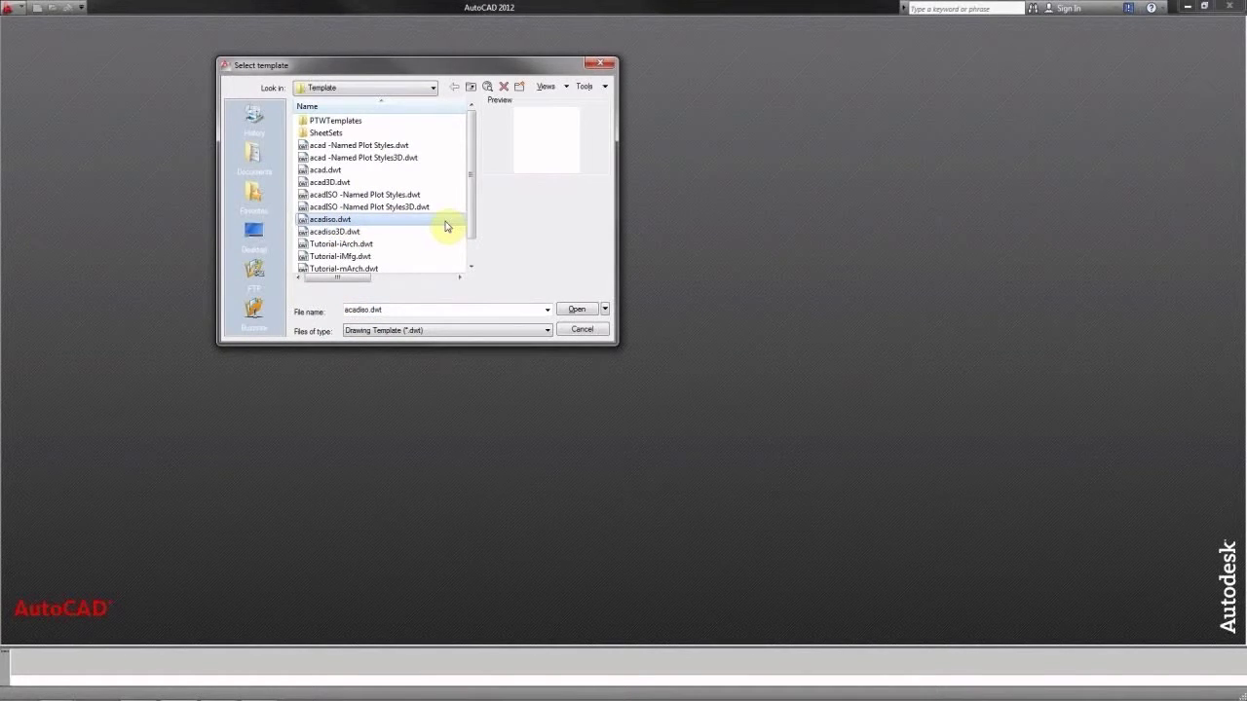
click(578, 310)
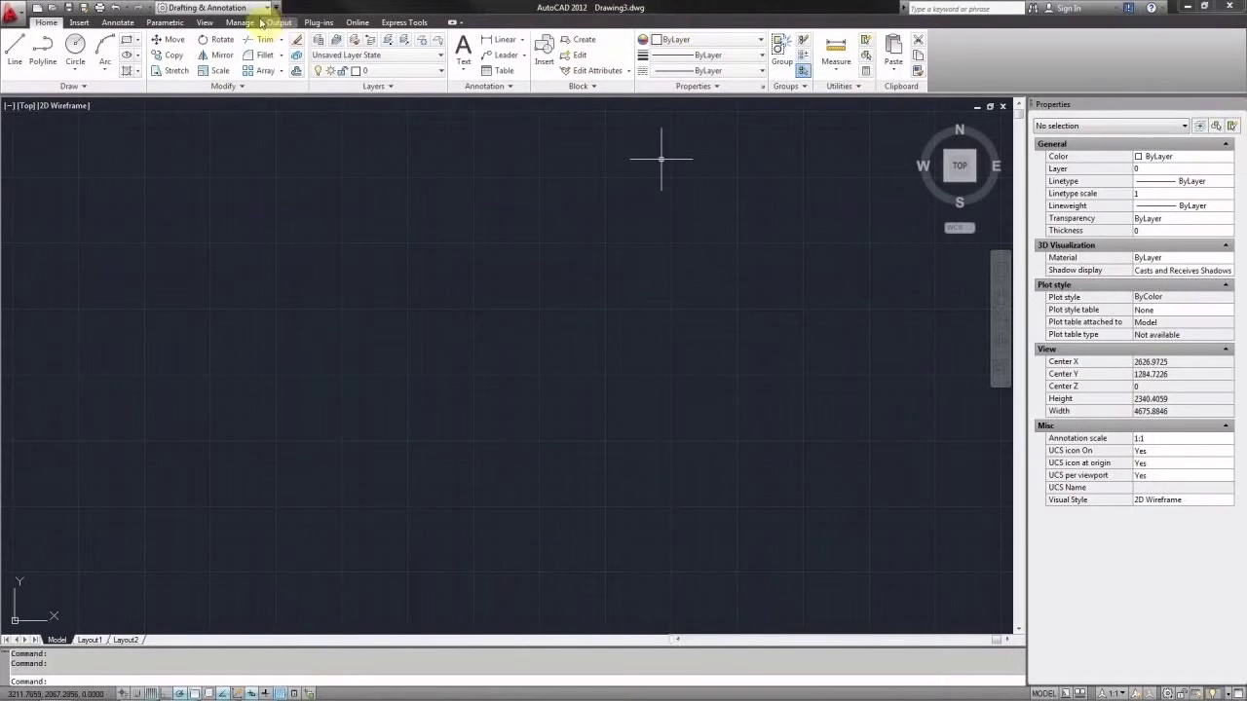
- Check the drawing units settings, including the length type, precision and insertion scale, and accept them
click(18, 14)
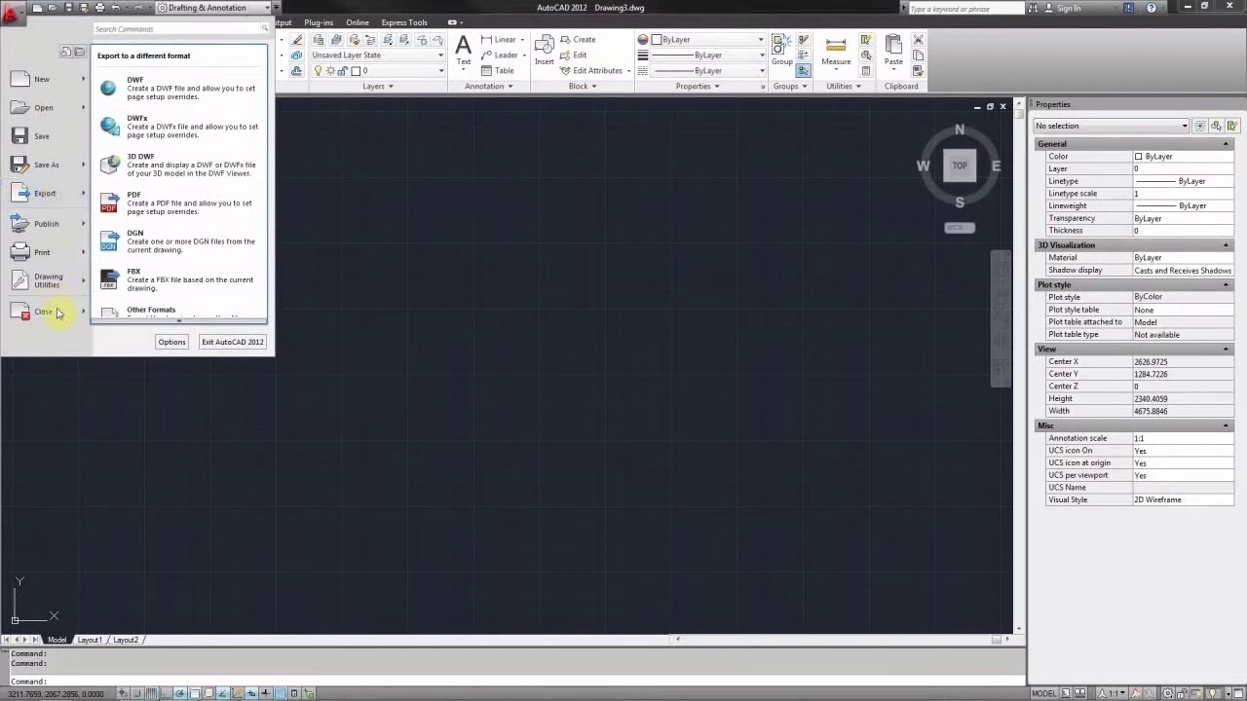
mouse_move(60, 292)
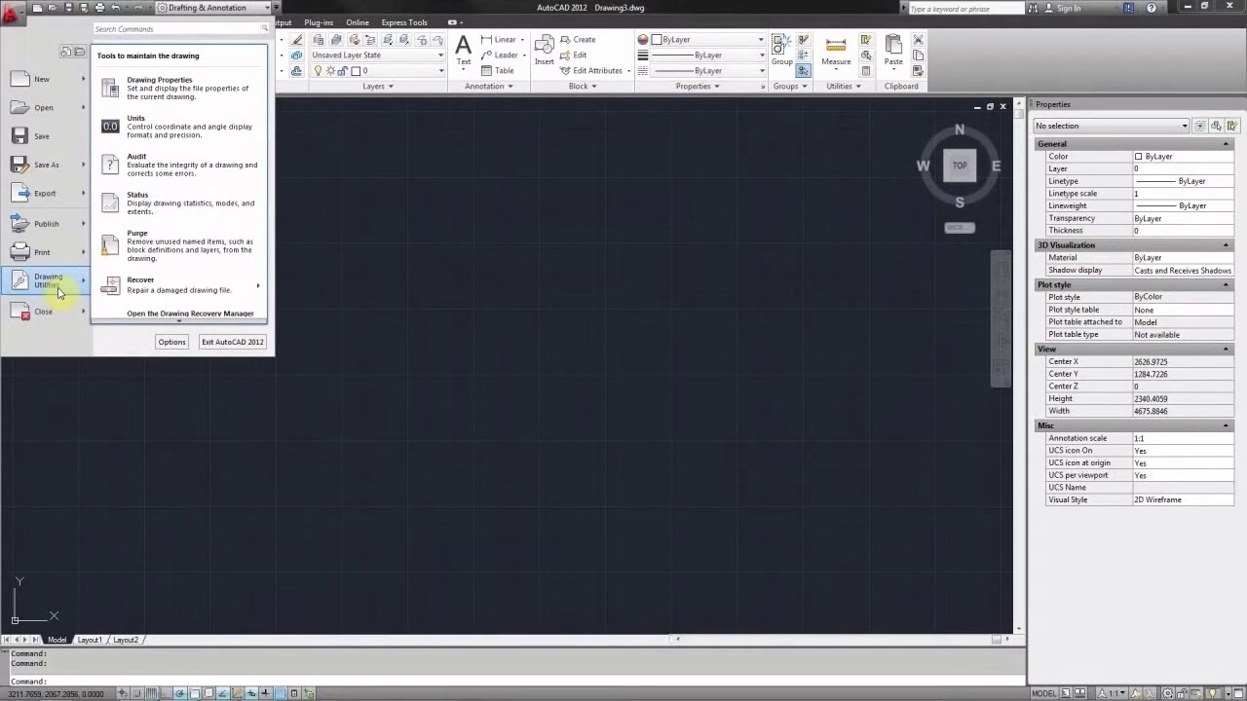
click(175, 127)
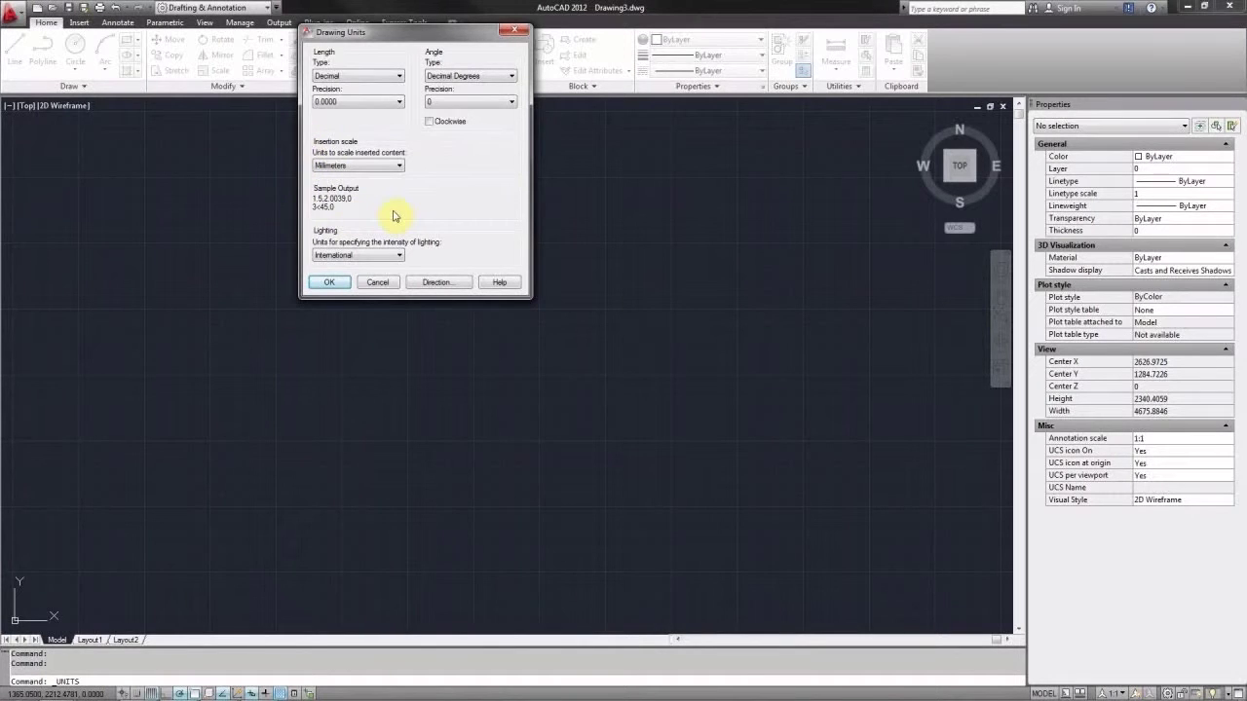
click(331, 282)
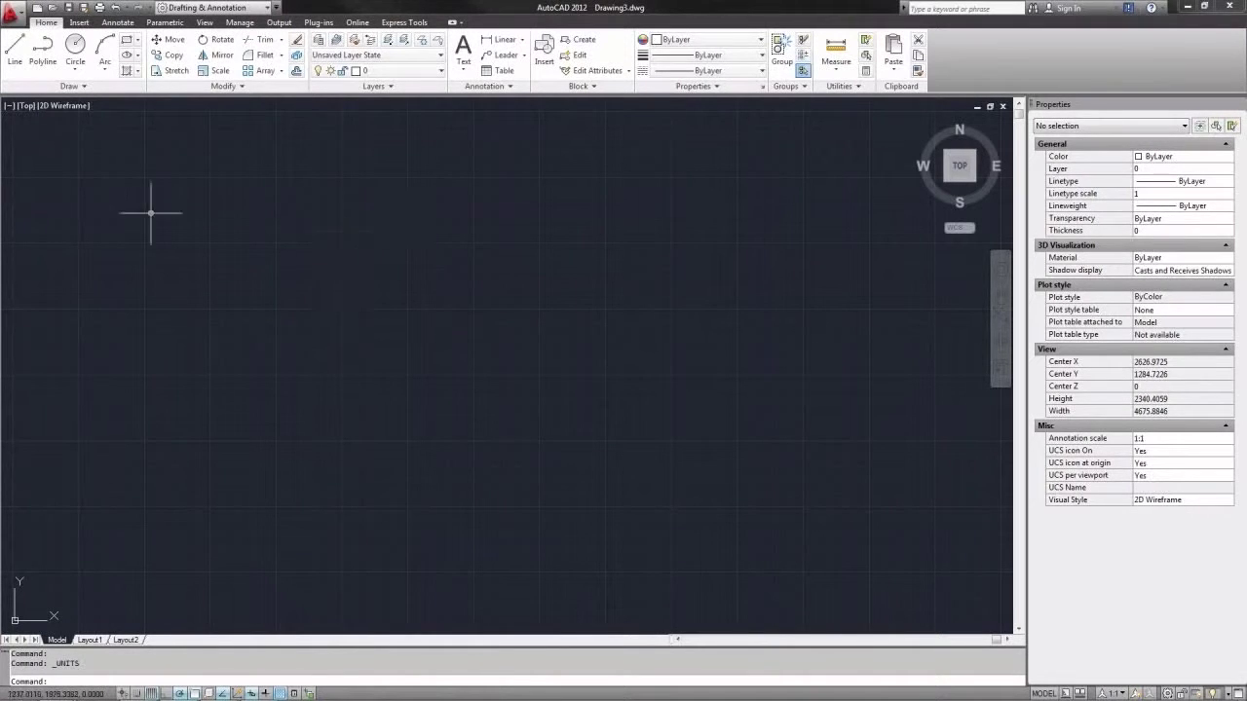
- Choose PLOT-12-SECTION.jpg from the IMPORT-SCALE-RASTER folder as the image to attach to the drawing
click(80, 23)
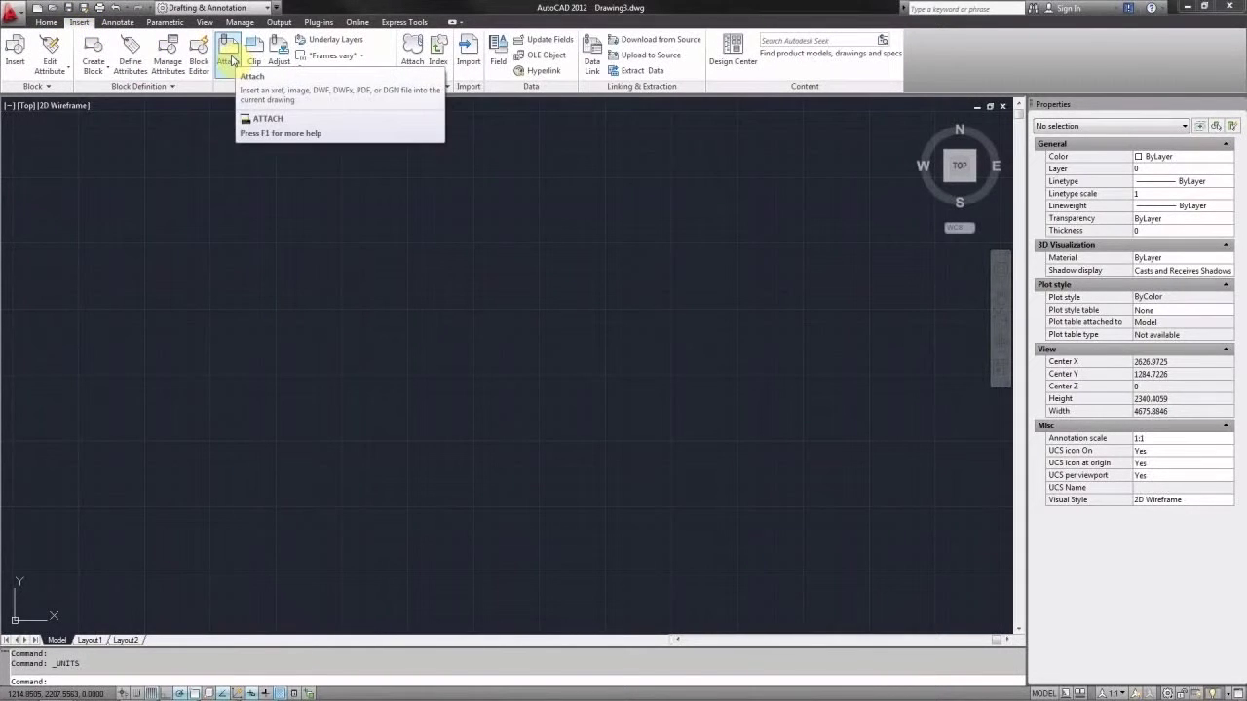
click(231, 61)
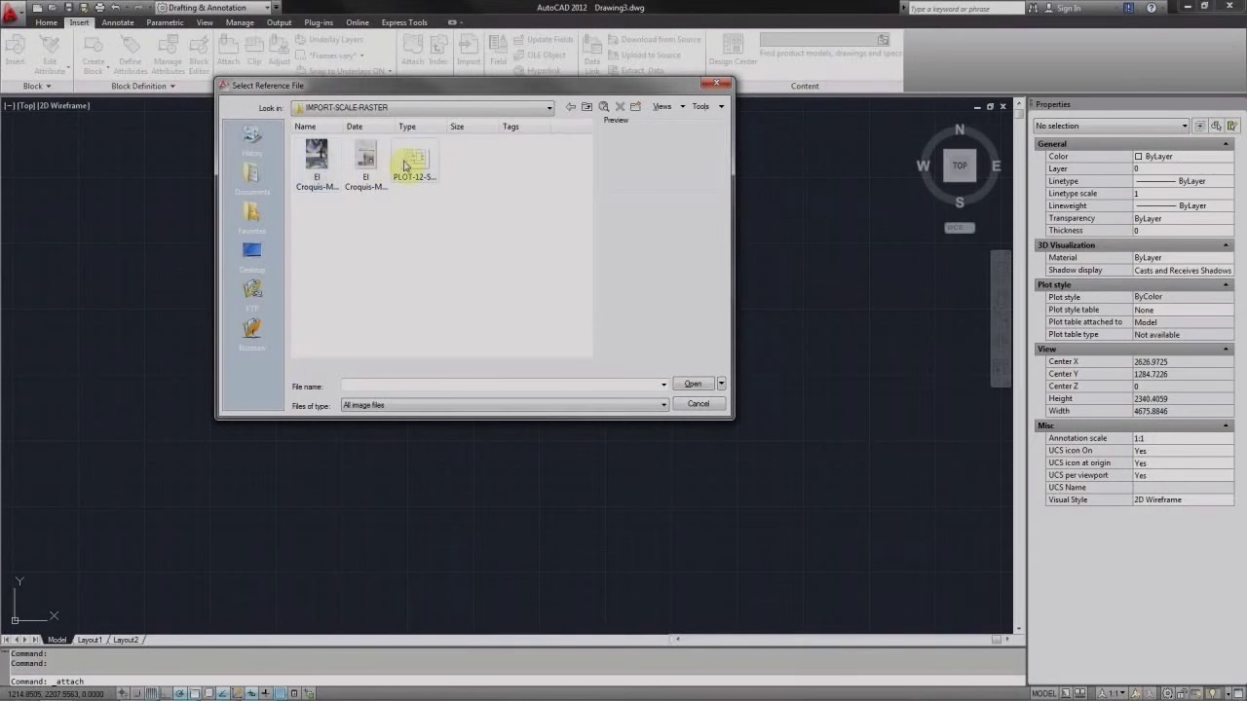
click(406, 166)
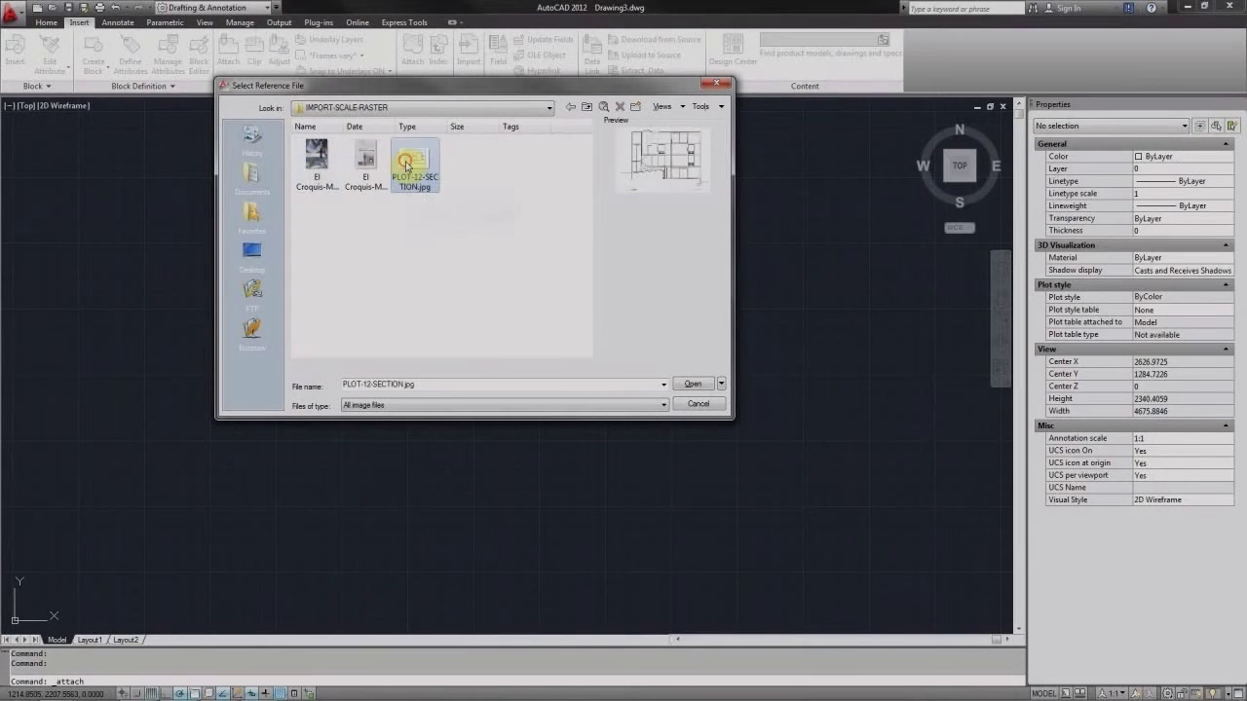
click(692, 385)
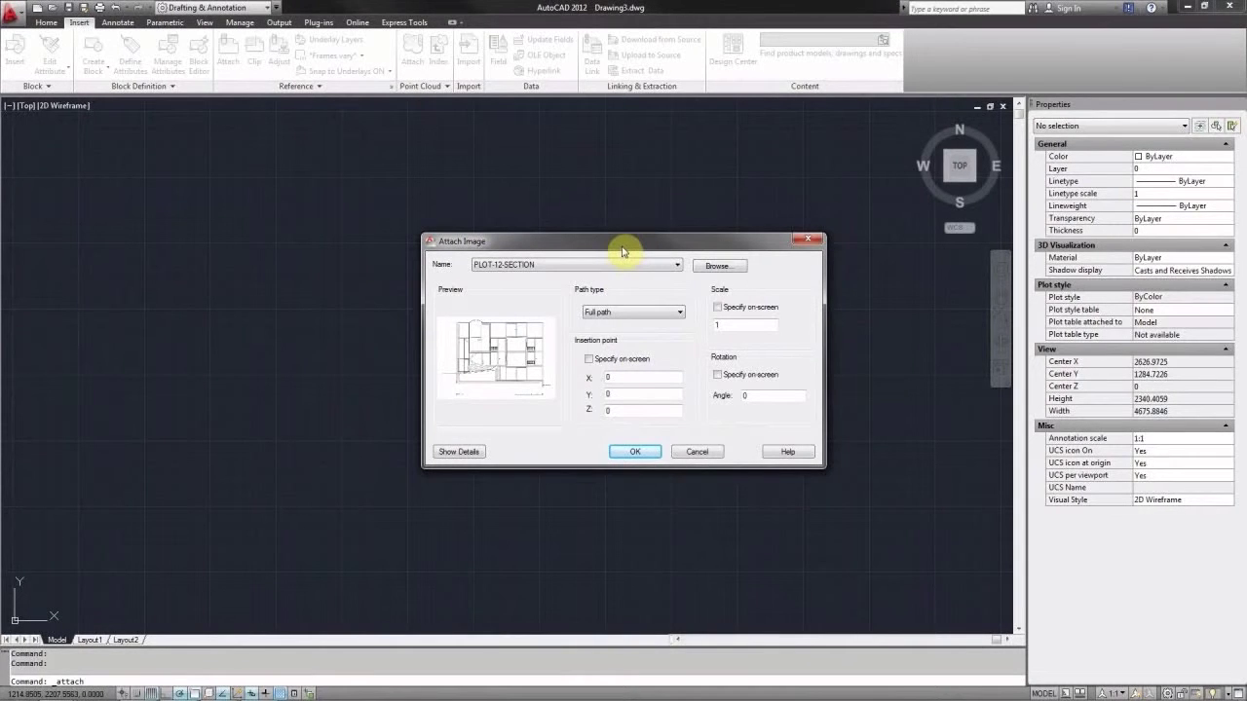
drag(620, 245, 565, 220)
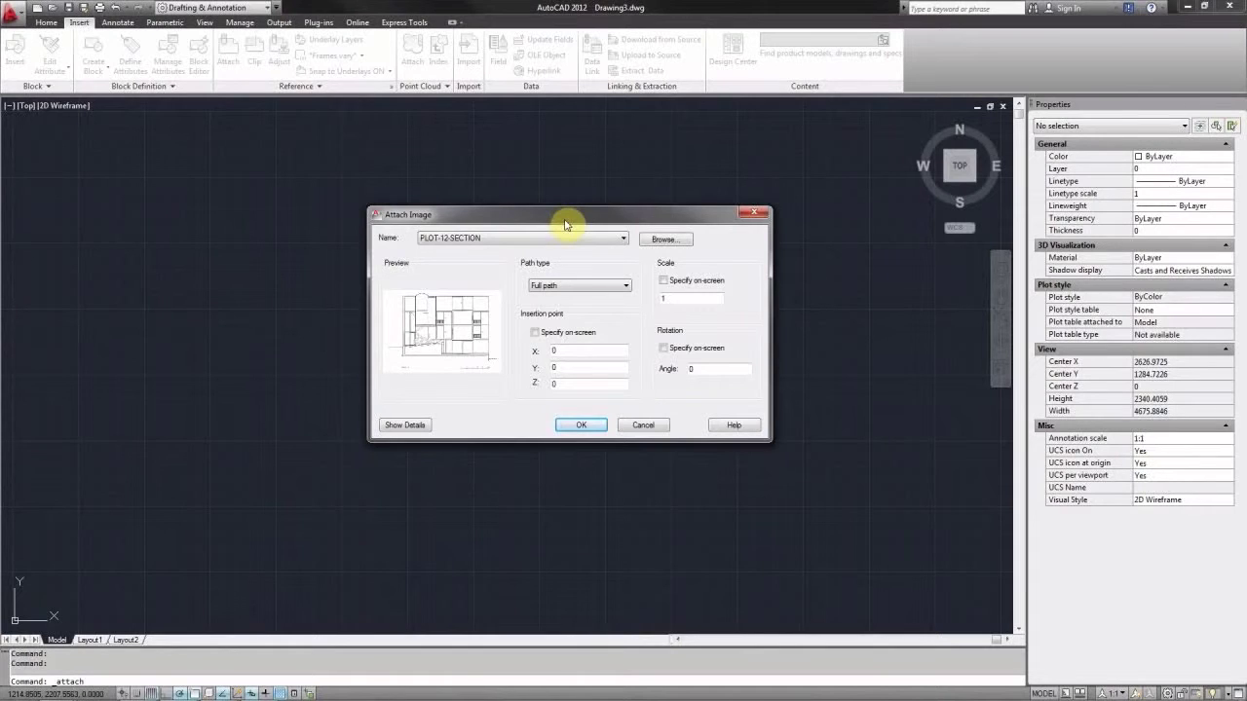
- Try the No path and on-screen insertion options for the image, restoring Full path and the 0,0,0 insertion point
click(580, 285)
click(551, 299)
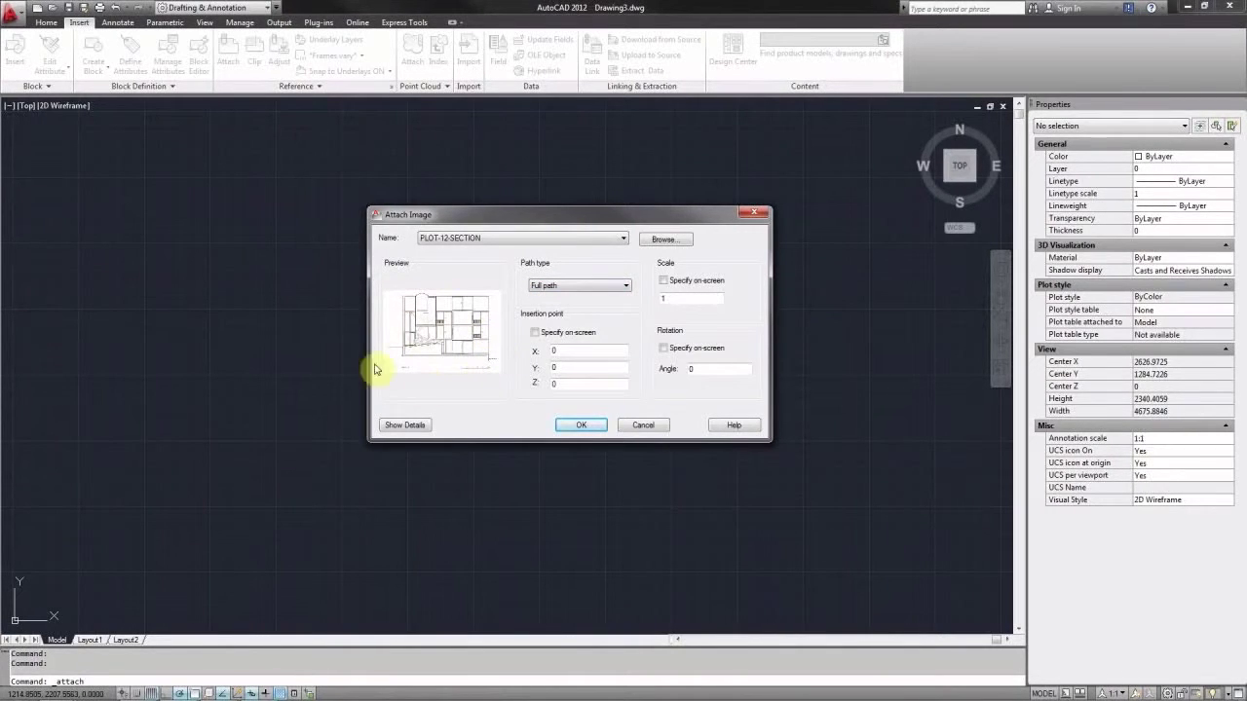
click(612, 287)
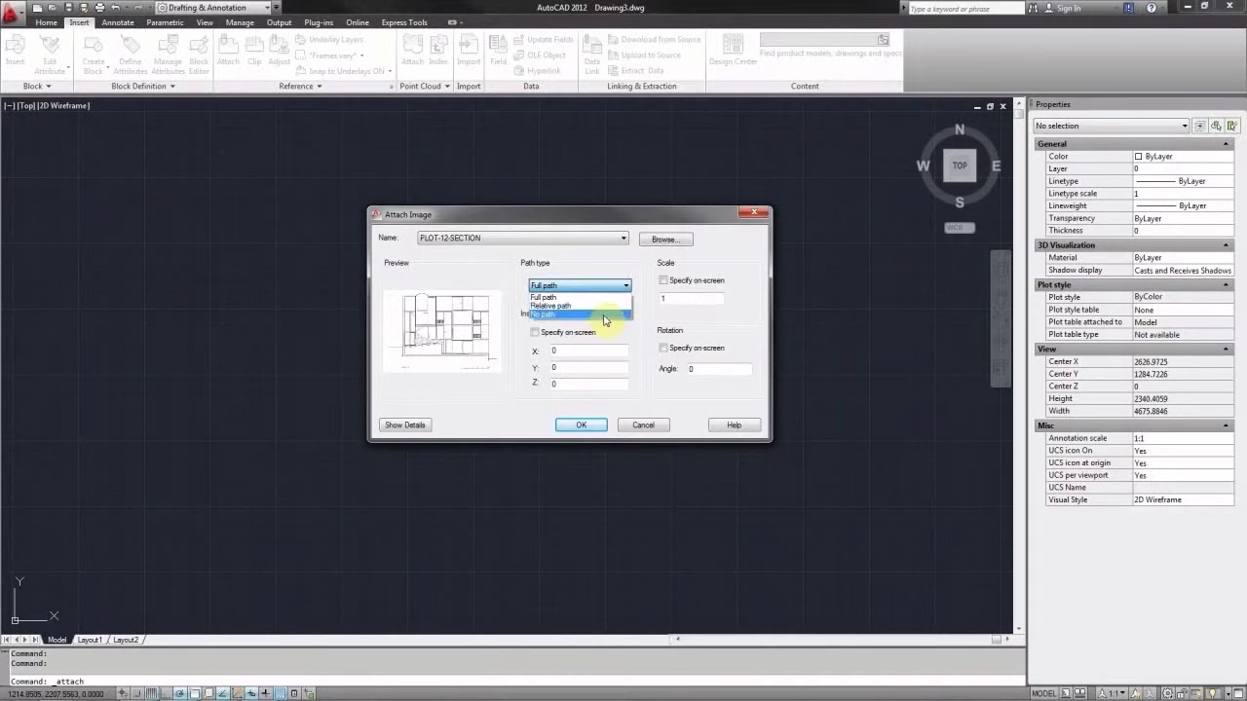
click(612, 286)
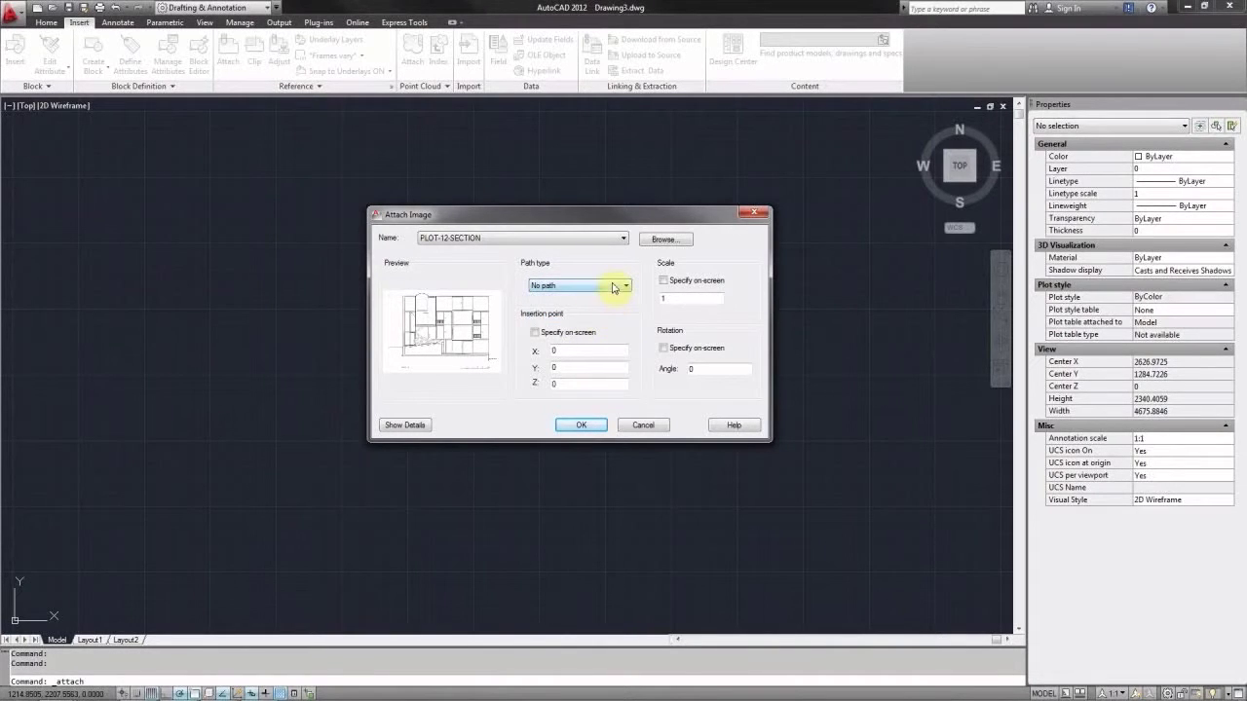
click(611, 286)
click(612, 327)
click(534, 334)
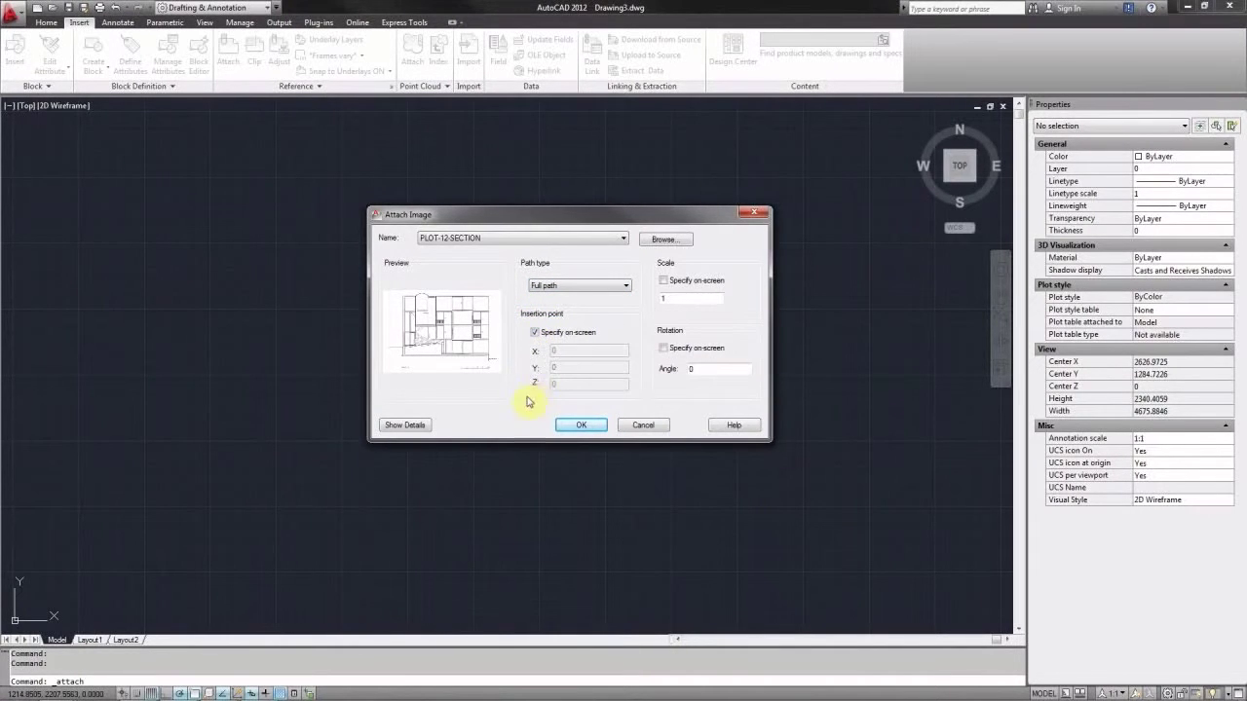
click(534, 332)
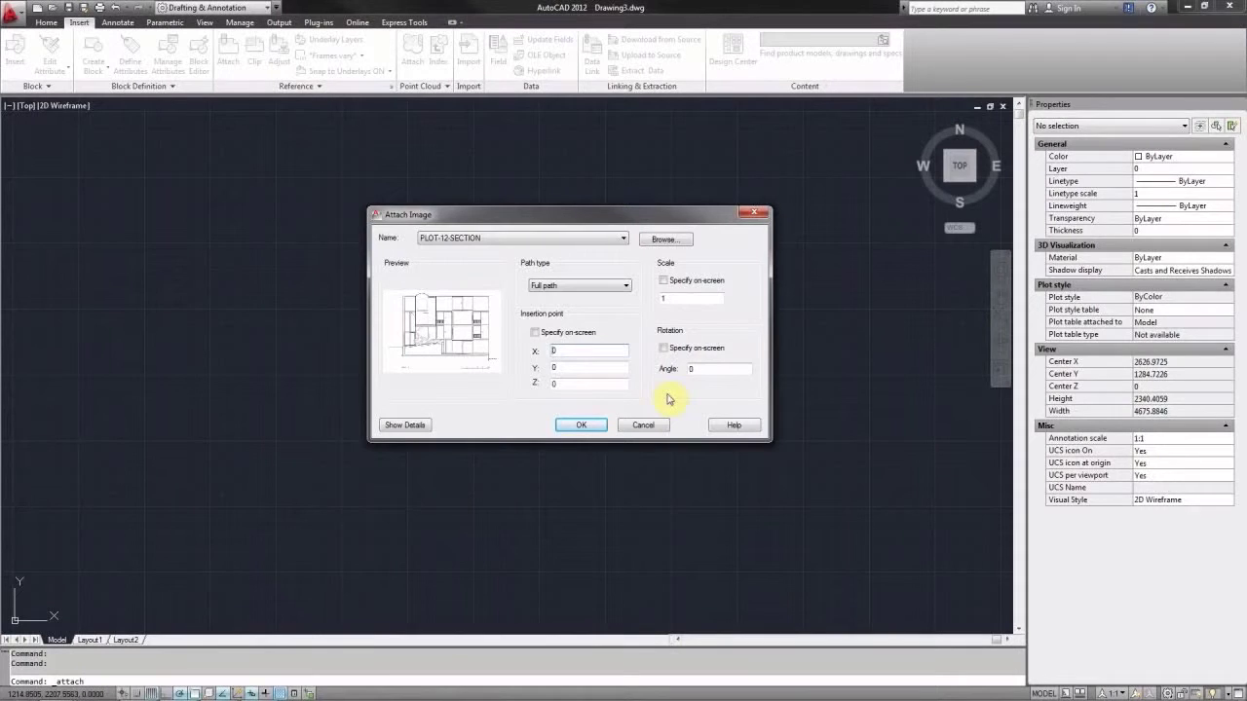
- Attach the section image with Full path at insertion point 0,0,0, scale 1 and rotation angle 0
click(580, 426)
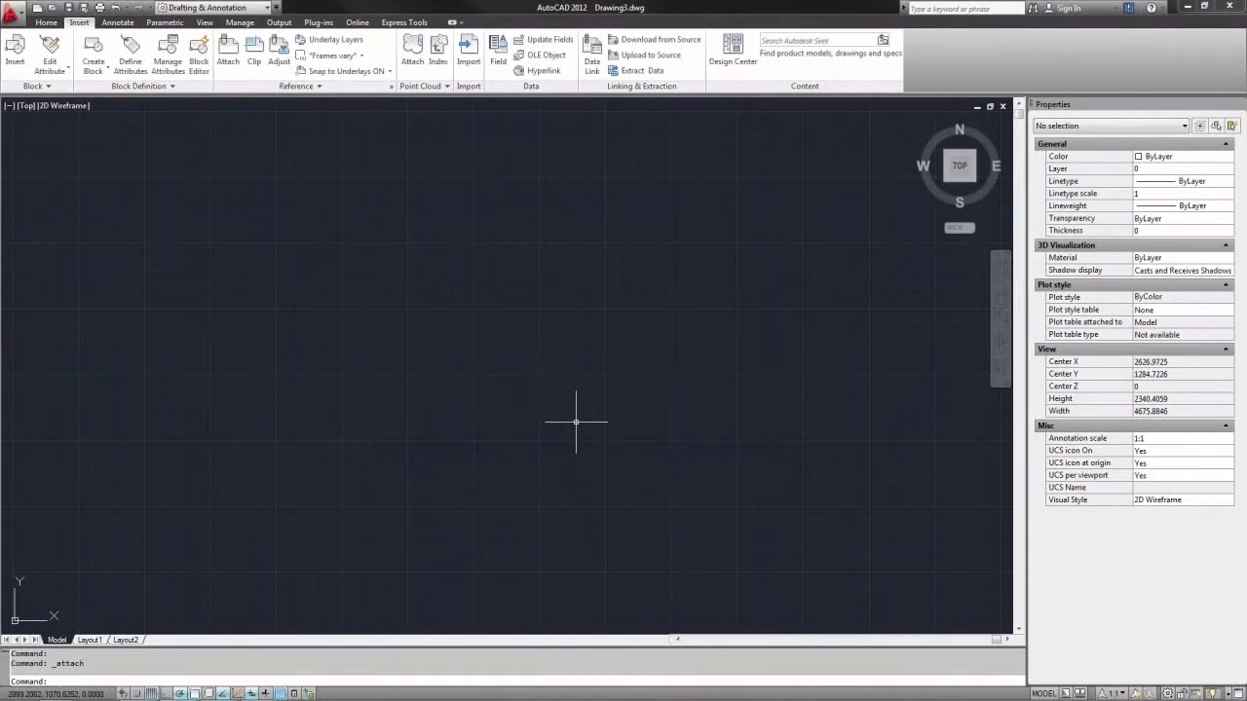
scroll(611, 341, down, 4)
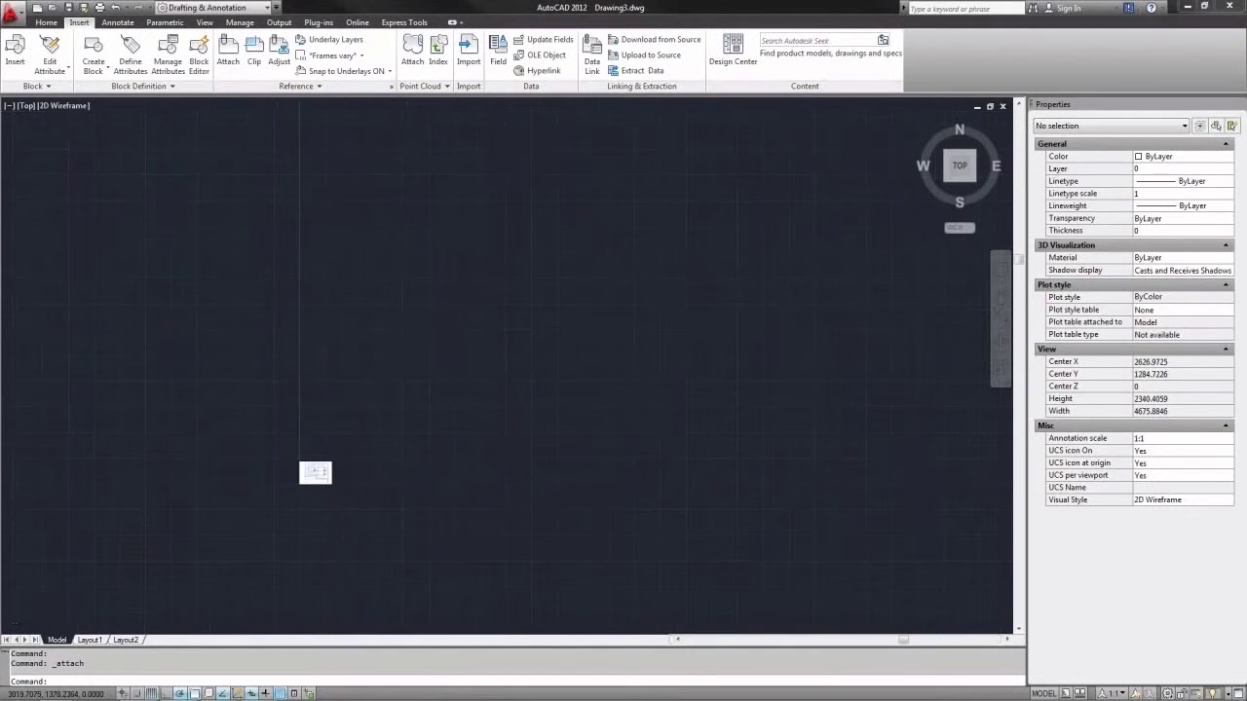
scroll(308, 497, up, 6)
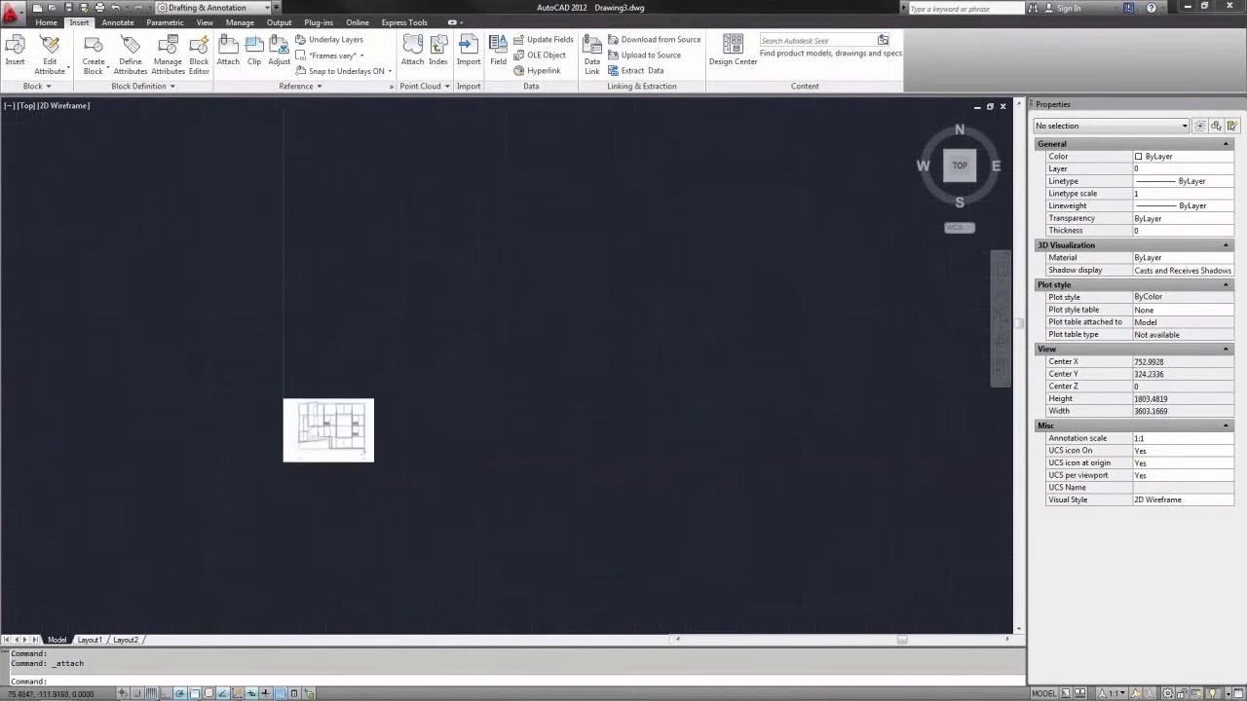
scroll(284, 425, up, 6)
click(46, 21)
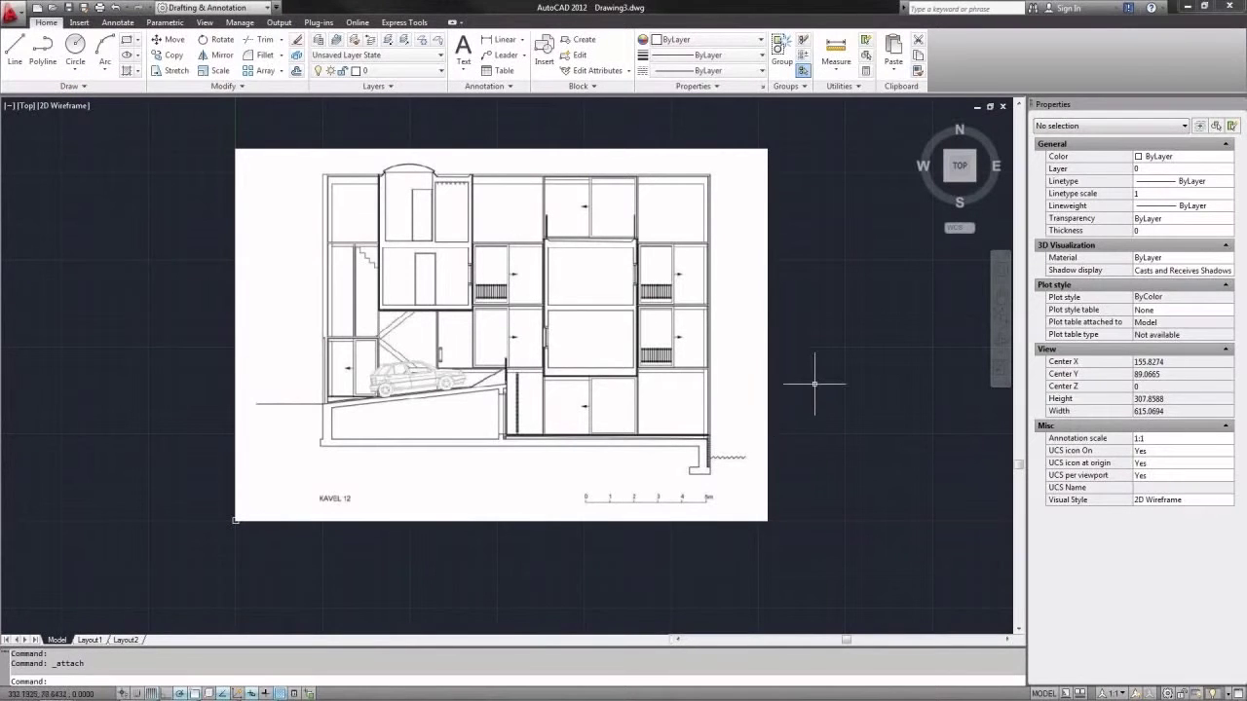
- Open the external references manager with XREF, try attaching an image from there, and cancel
text(XREF)
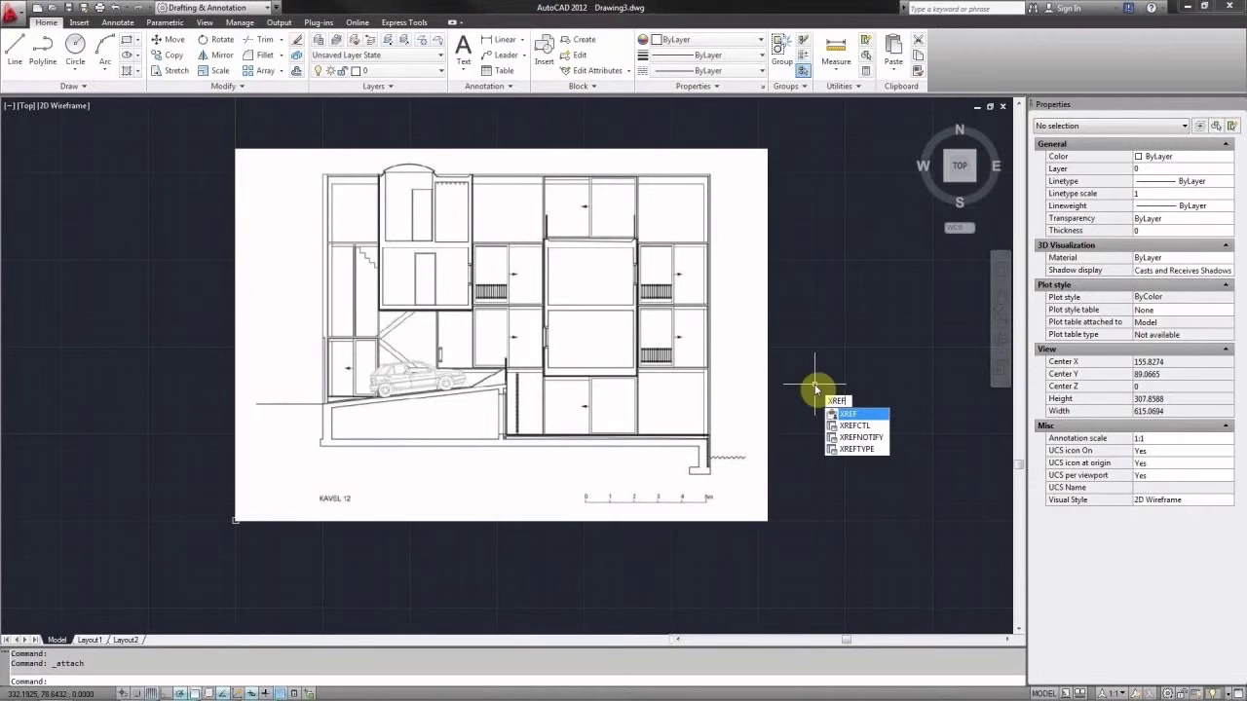
key(Return)
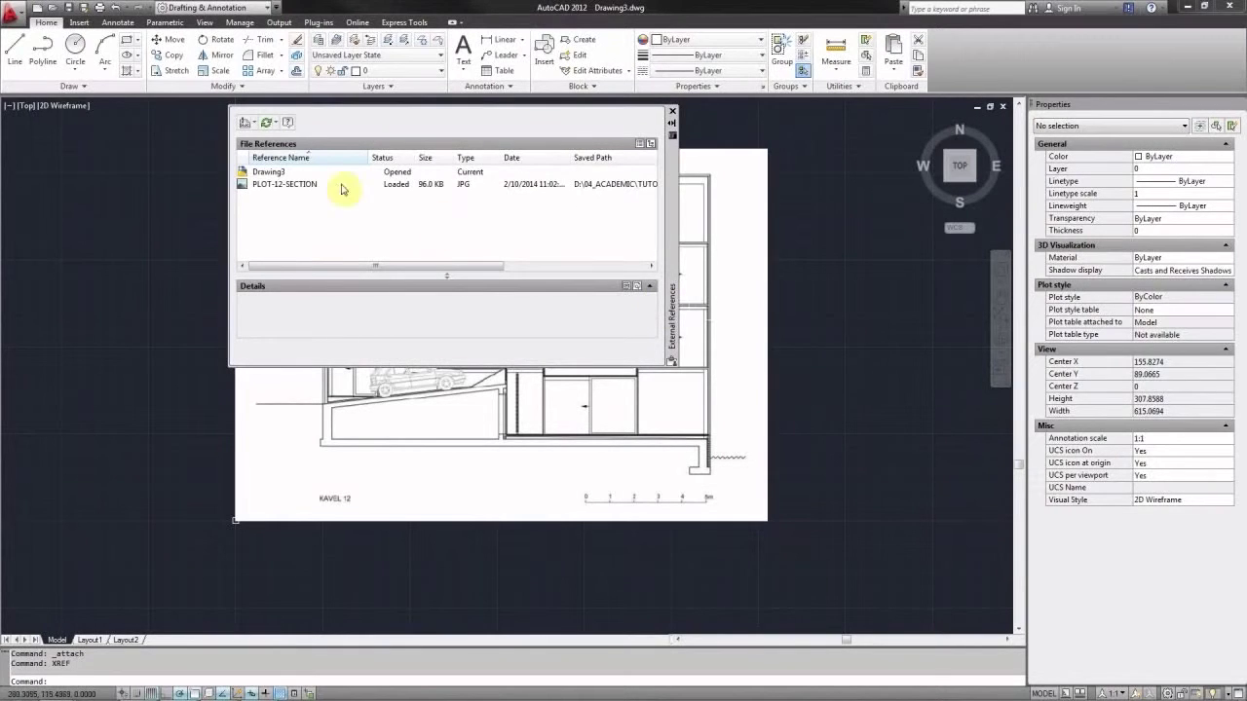
click(253, 122)
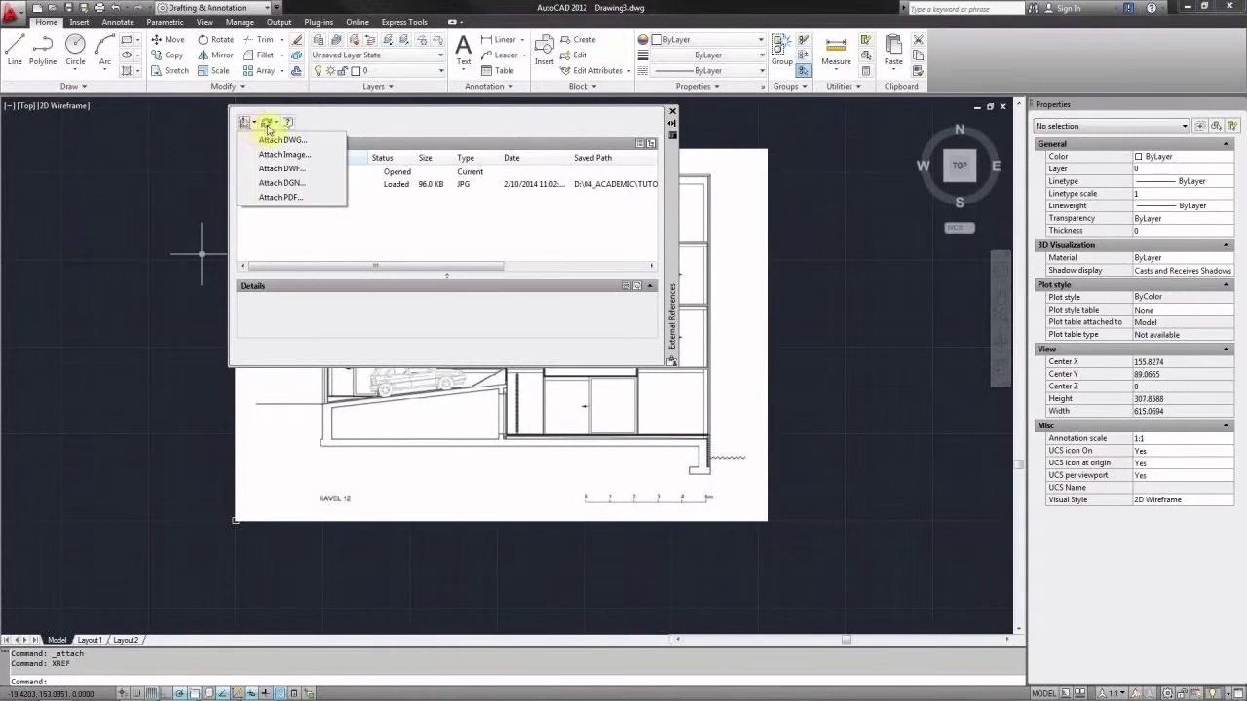
click(332, 158)
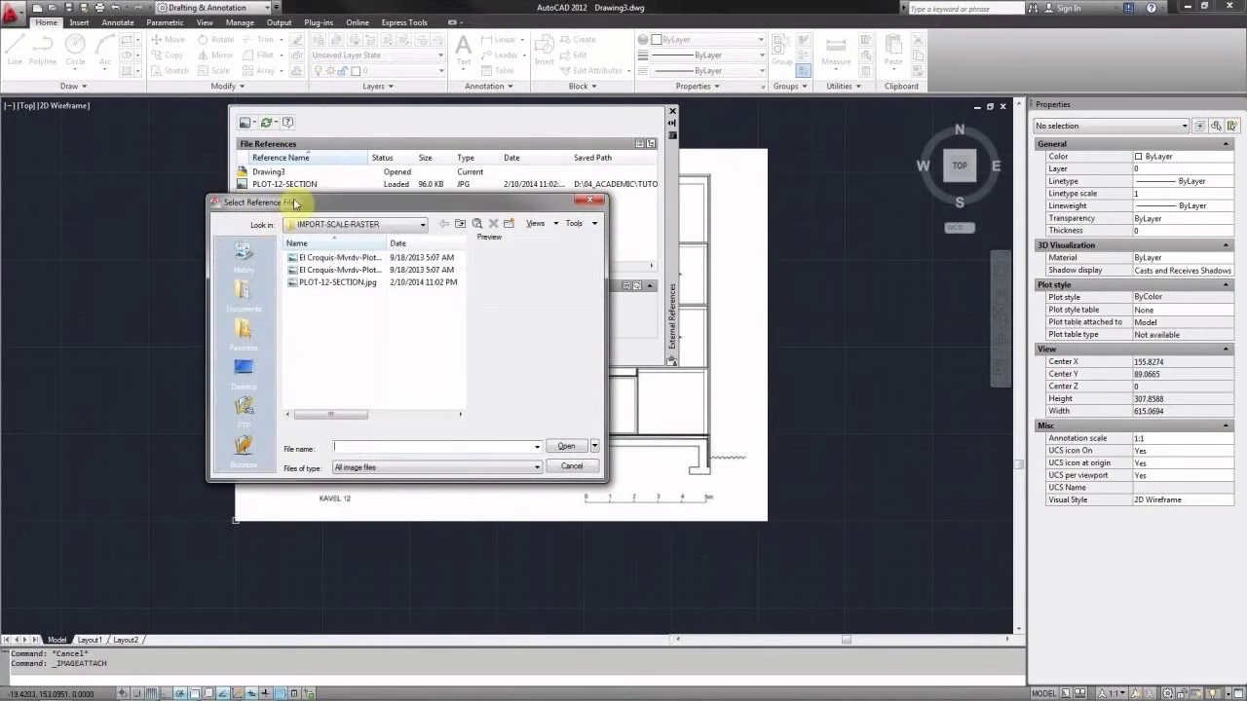
drag(295, 203, 340, 187)
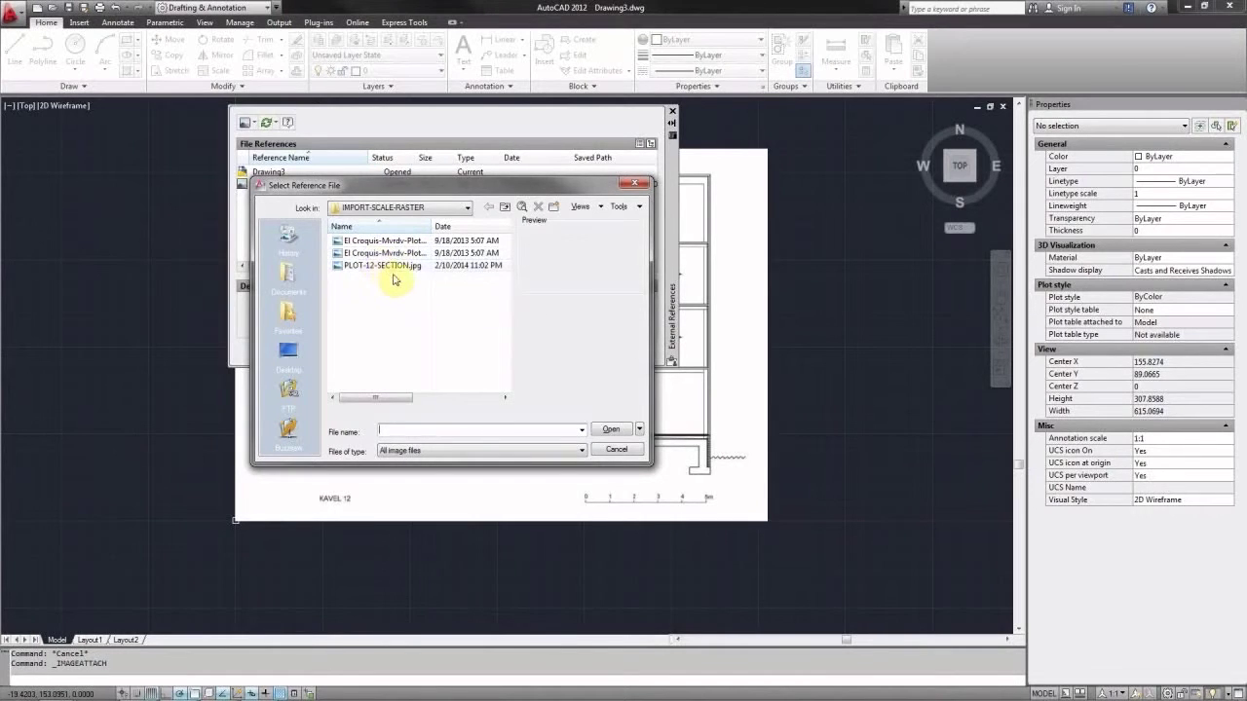
click(617, 450)
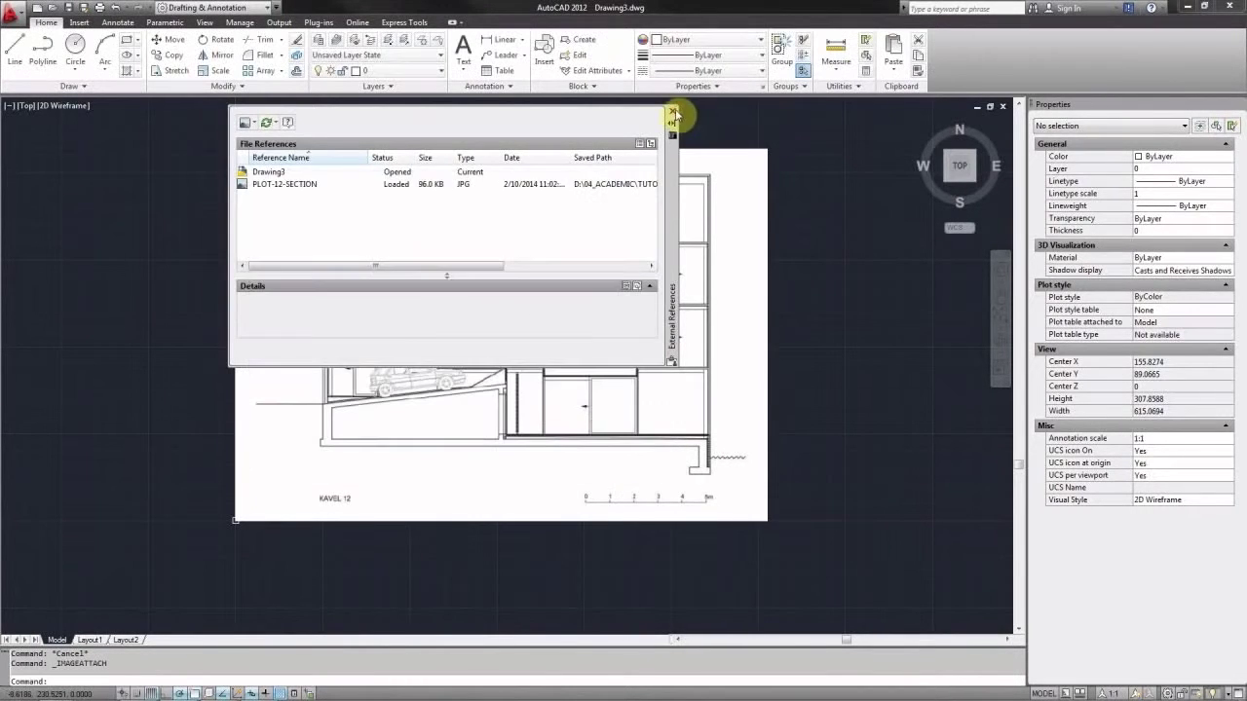
click(671, 112)
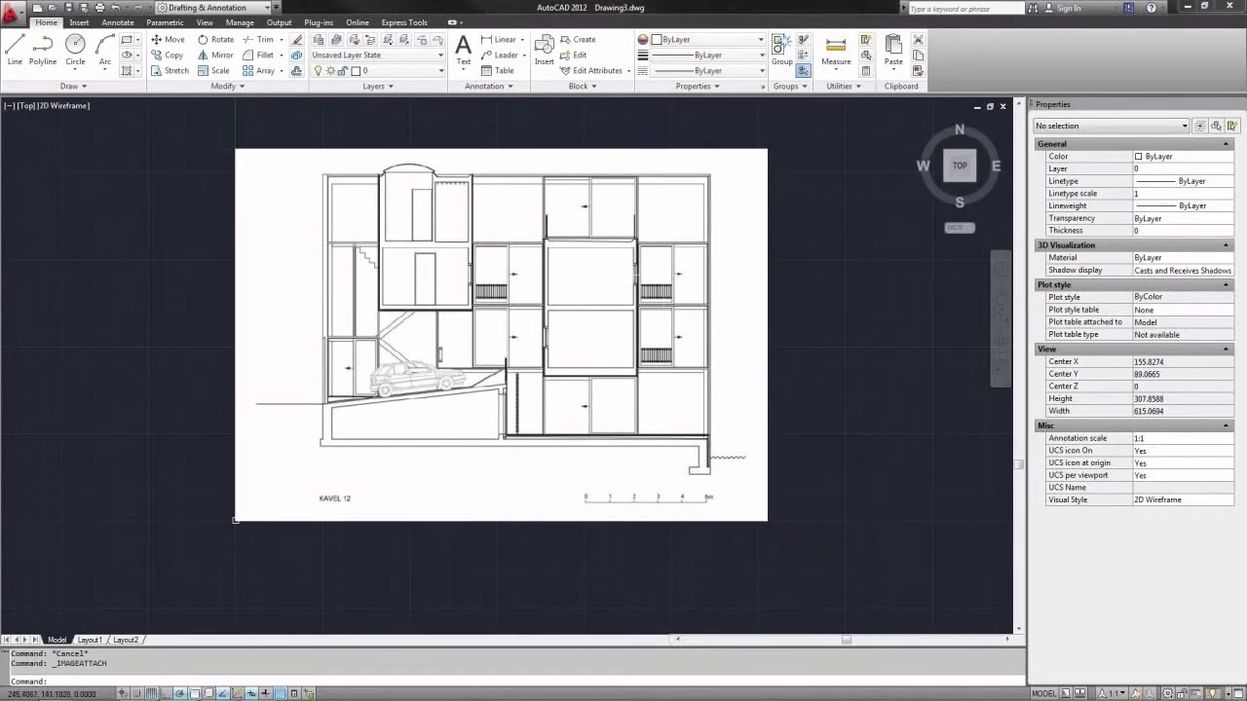
- Set the attached section image's fade to 50
click(798, 235)
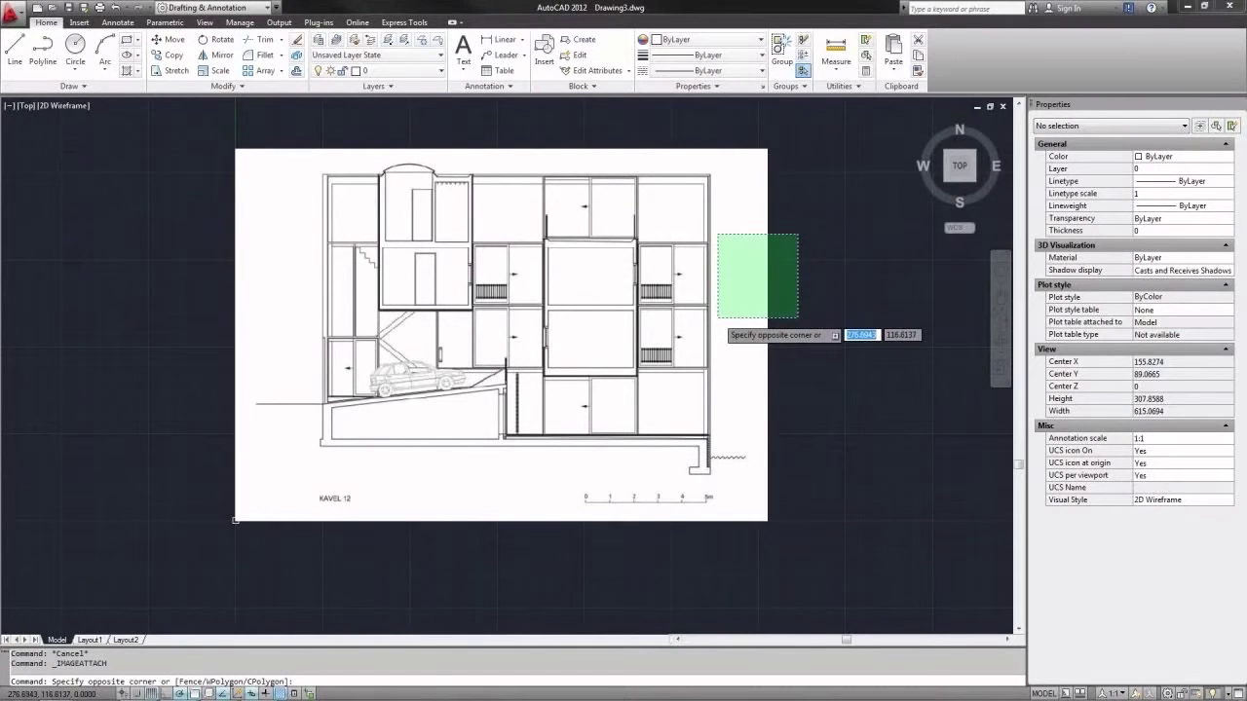
click(718, 318)
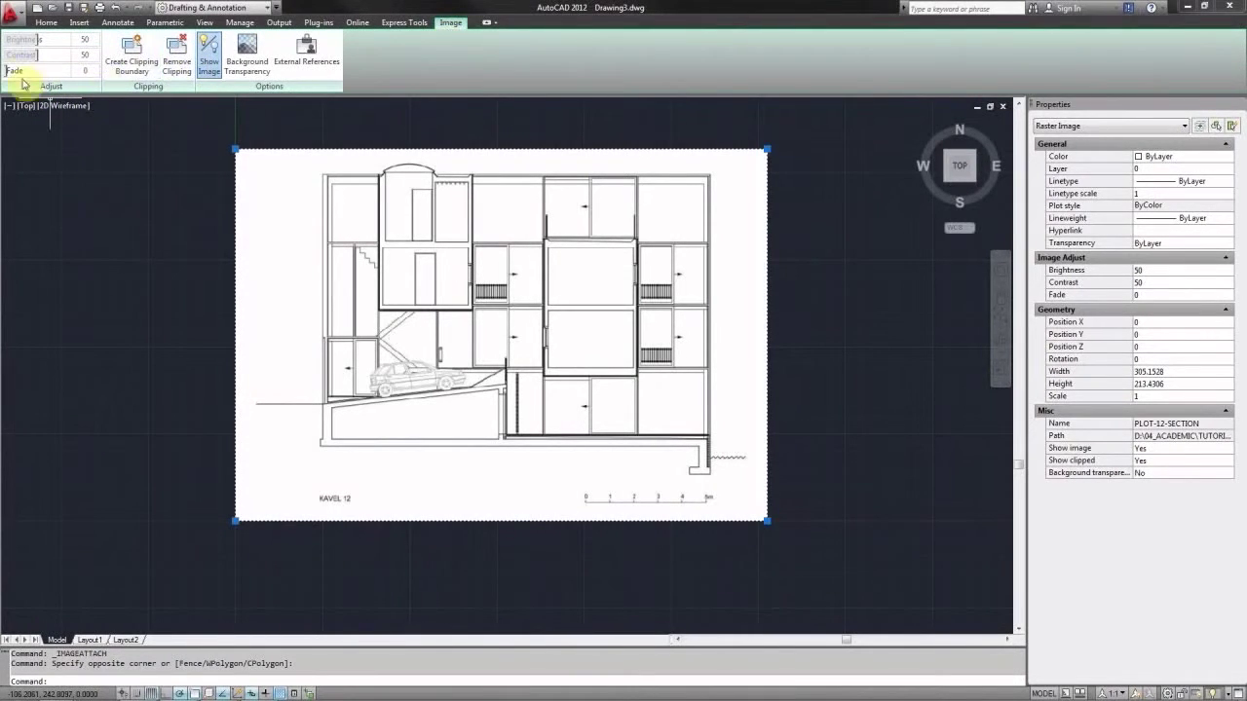
drag(11, 71, 46, 73)
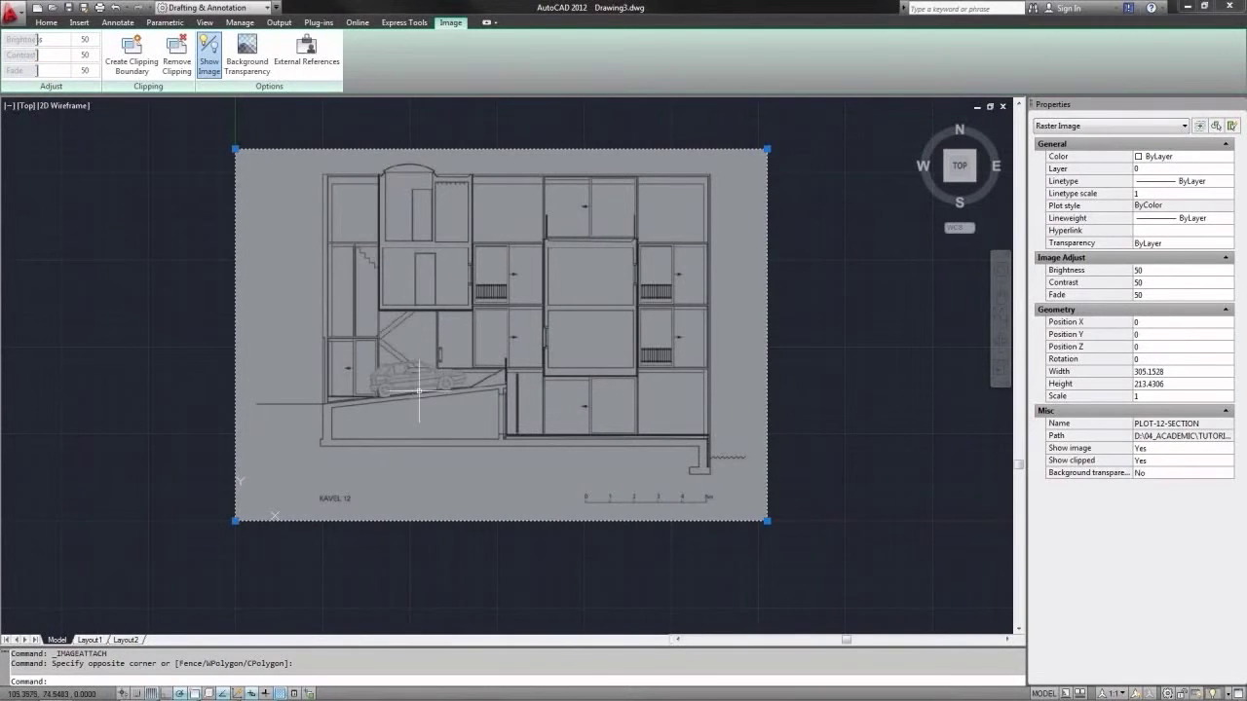
key(Escape)
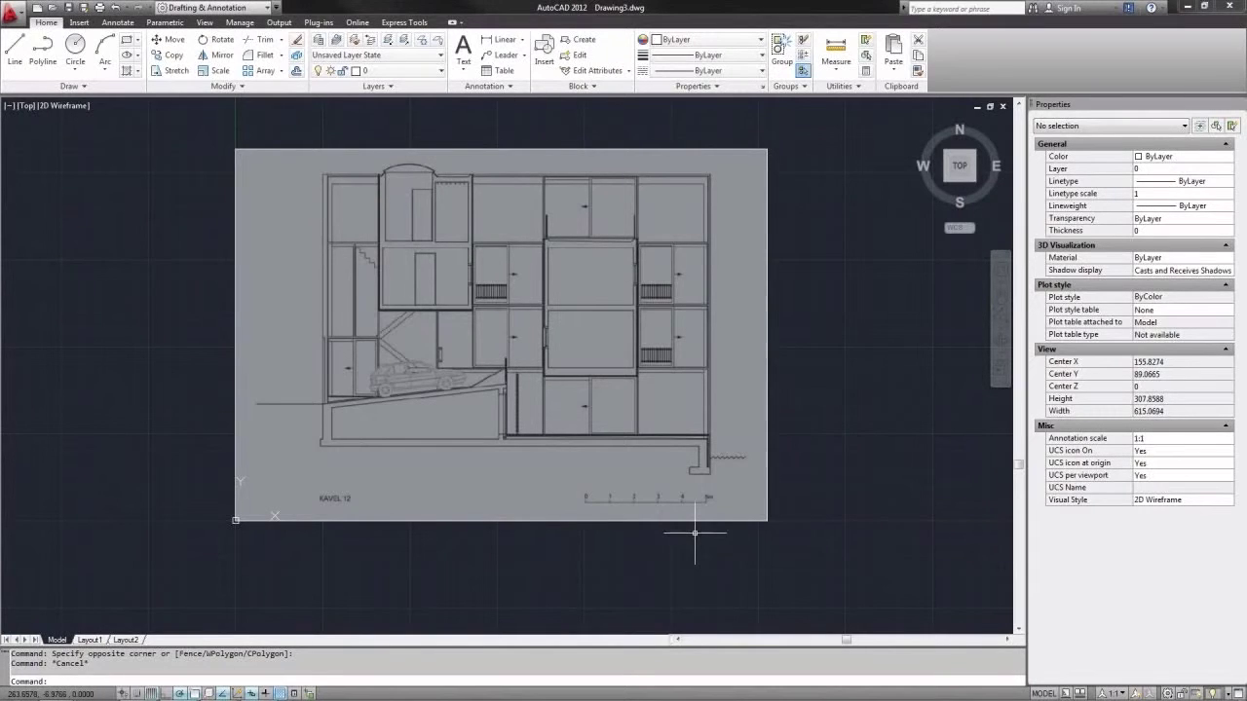
- Measure the distance along the image's scale bar from the 0 mark to the 5m mark with DIST
scroll(694, 533, up, 6)
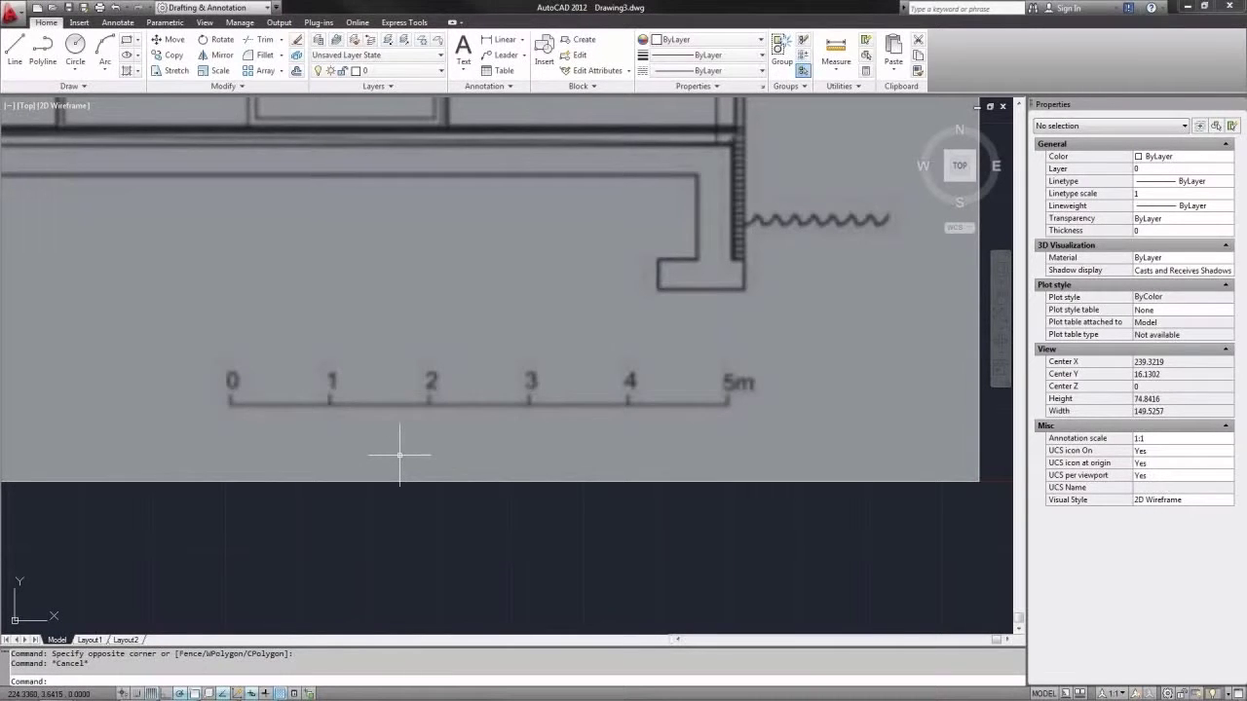
text(di)
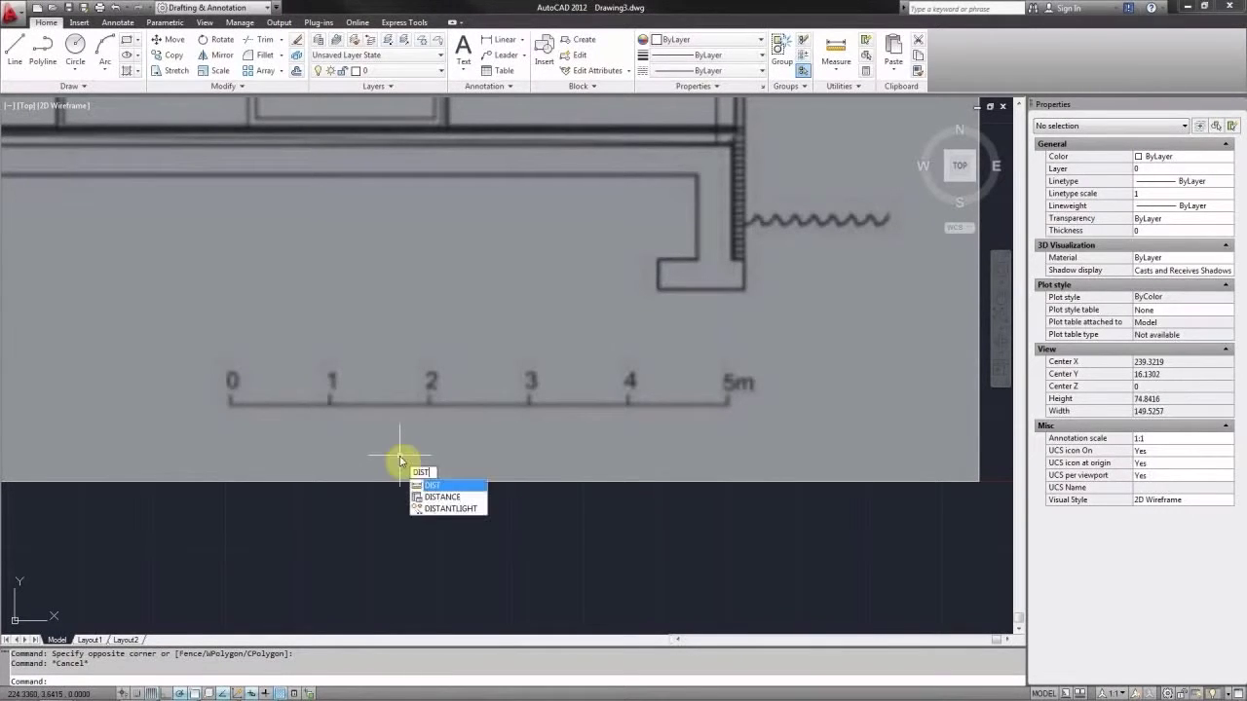
key(Return)
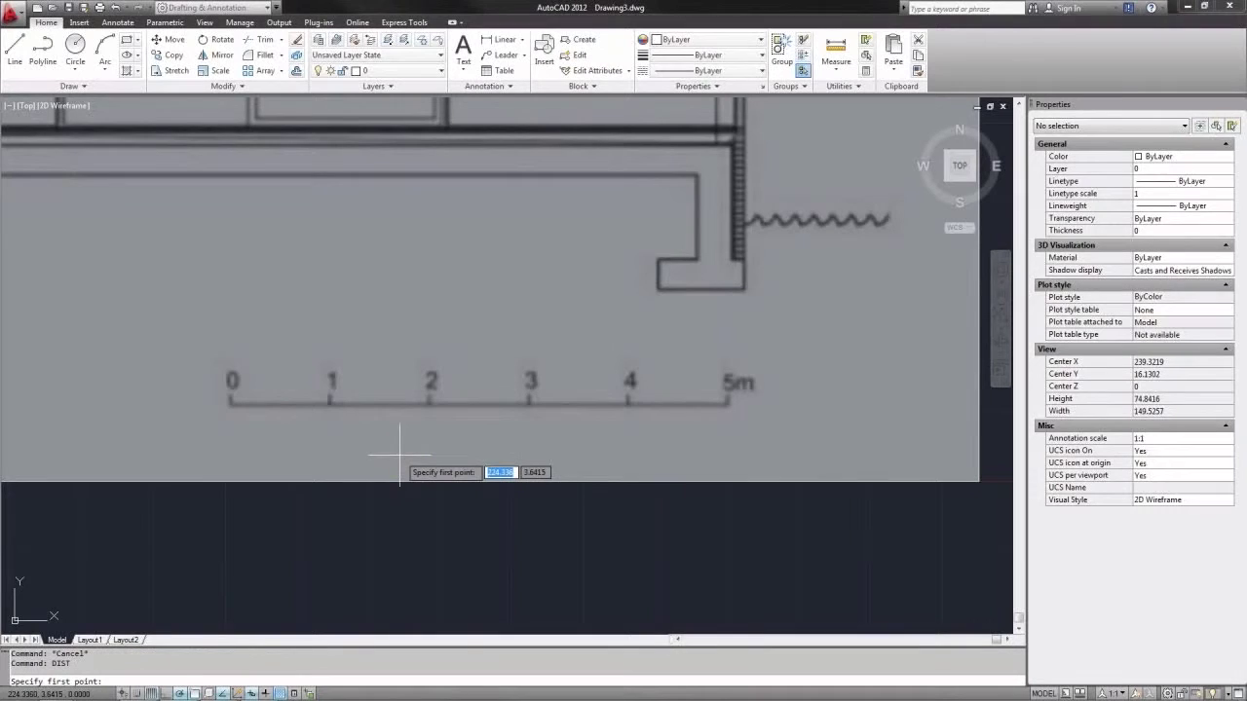
click(232, 406)
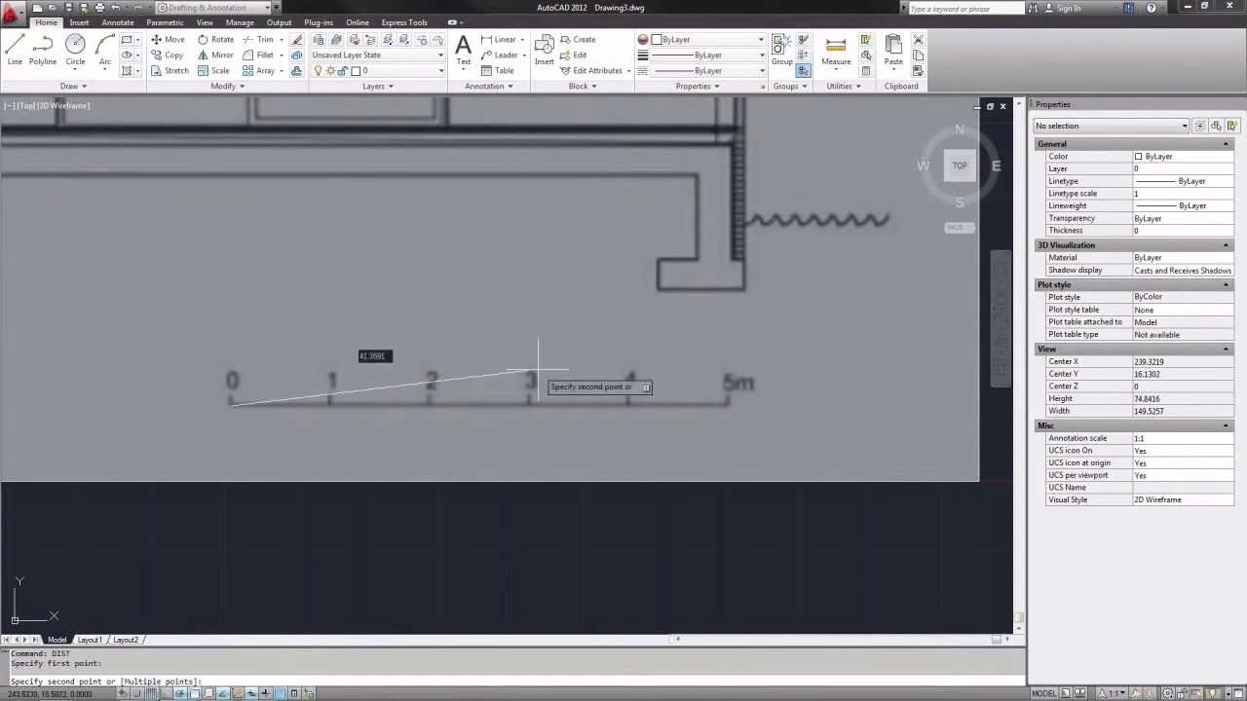
click(728, 406)
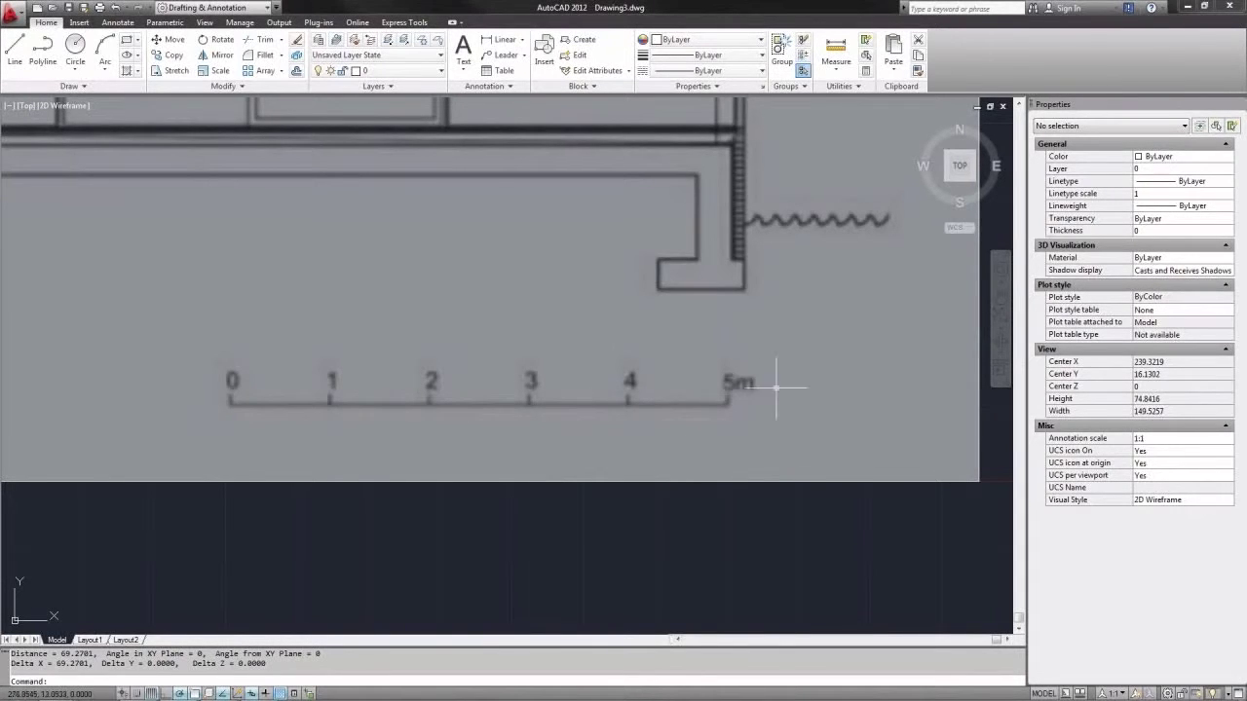
scroll(526, 414, down, 2)
scroll(575, 463, down, 5)
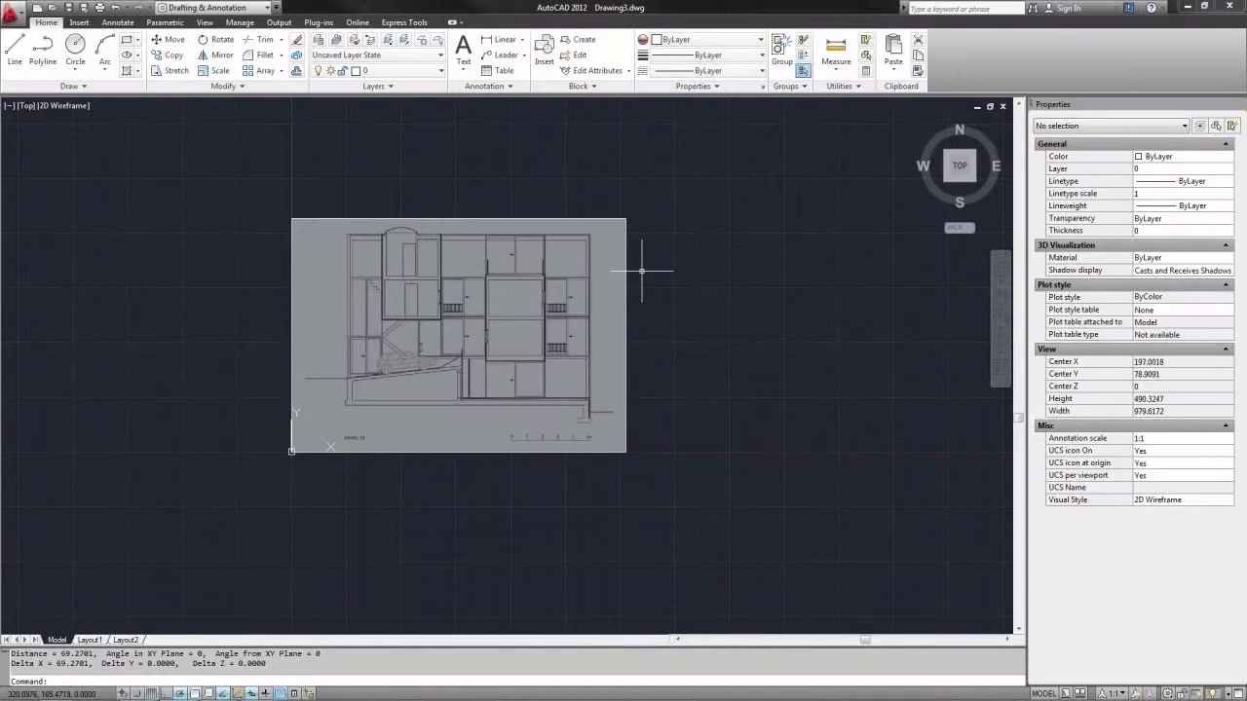
click(639, 468)
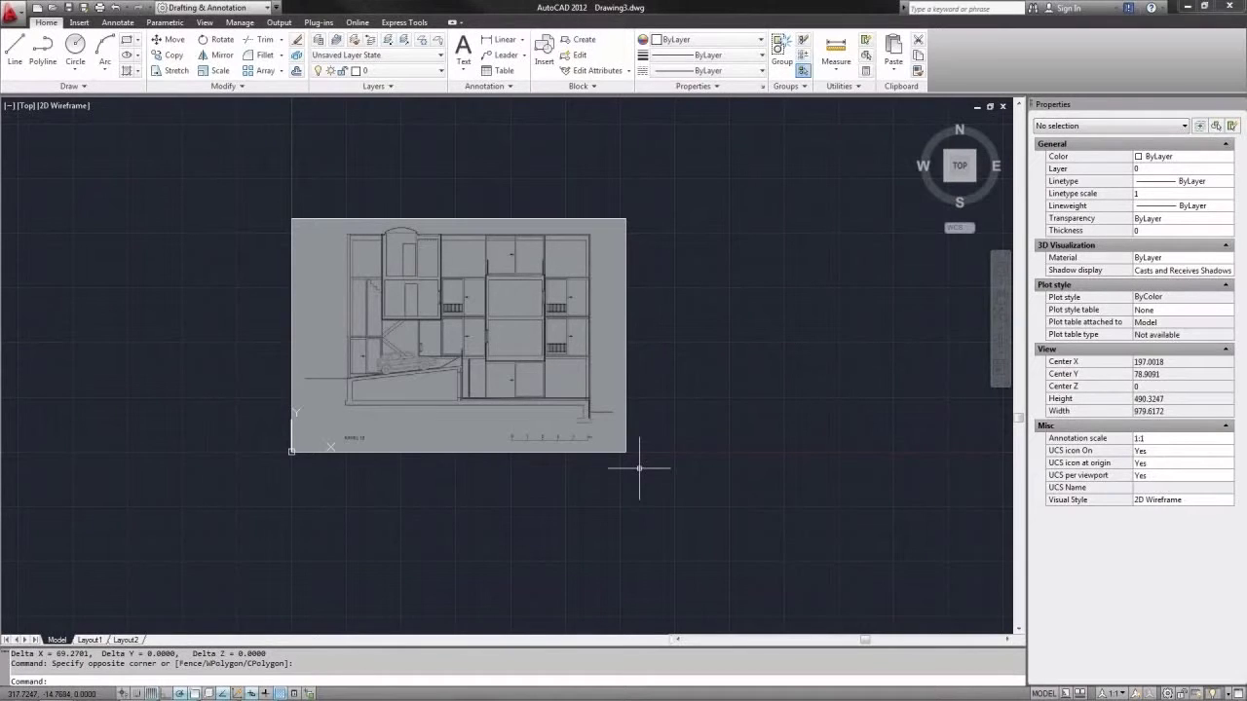
- Draw a horizontal line 5000 mm long, starting at the 0 mark of the image's scale bar and running towards the 5m mark
click(12, 57)
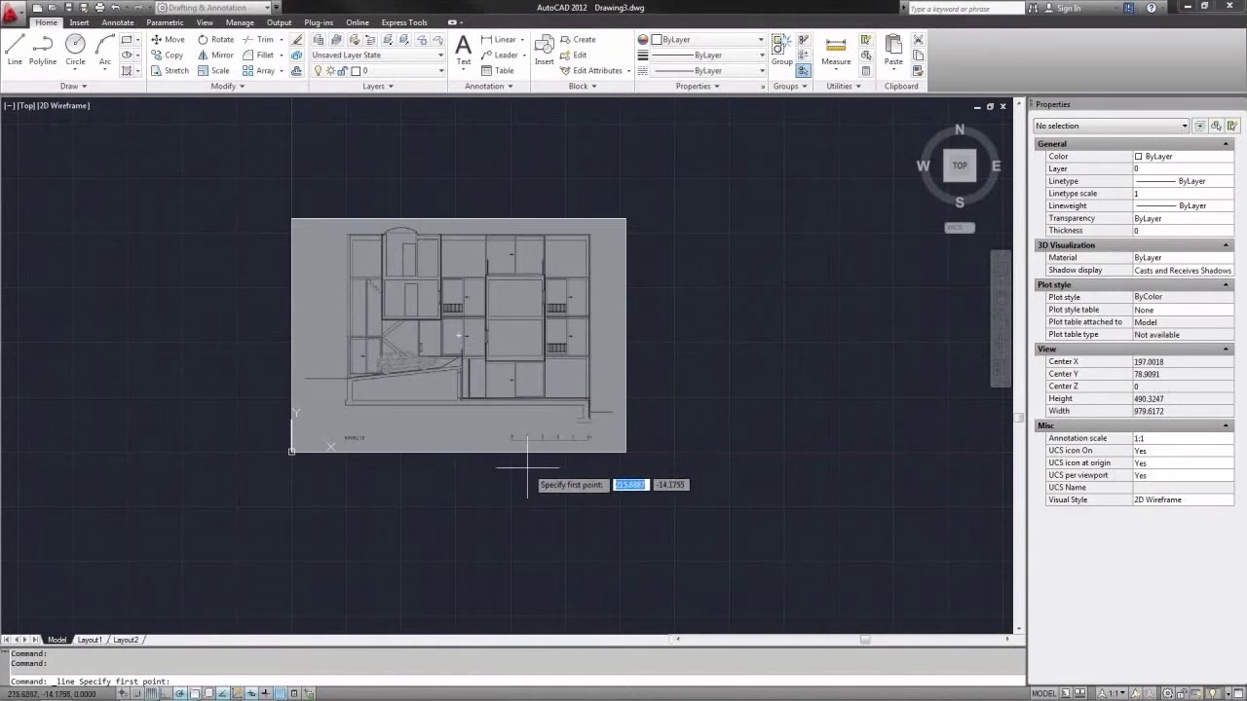
scroll(536, 456, up, 5)
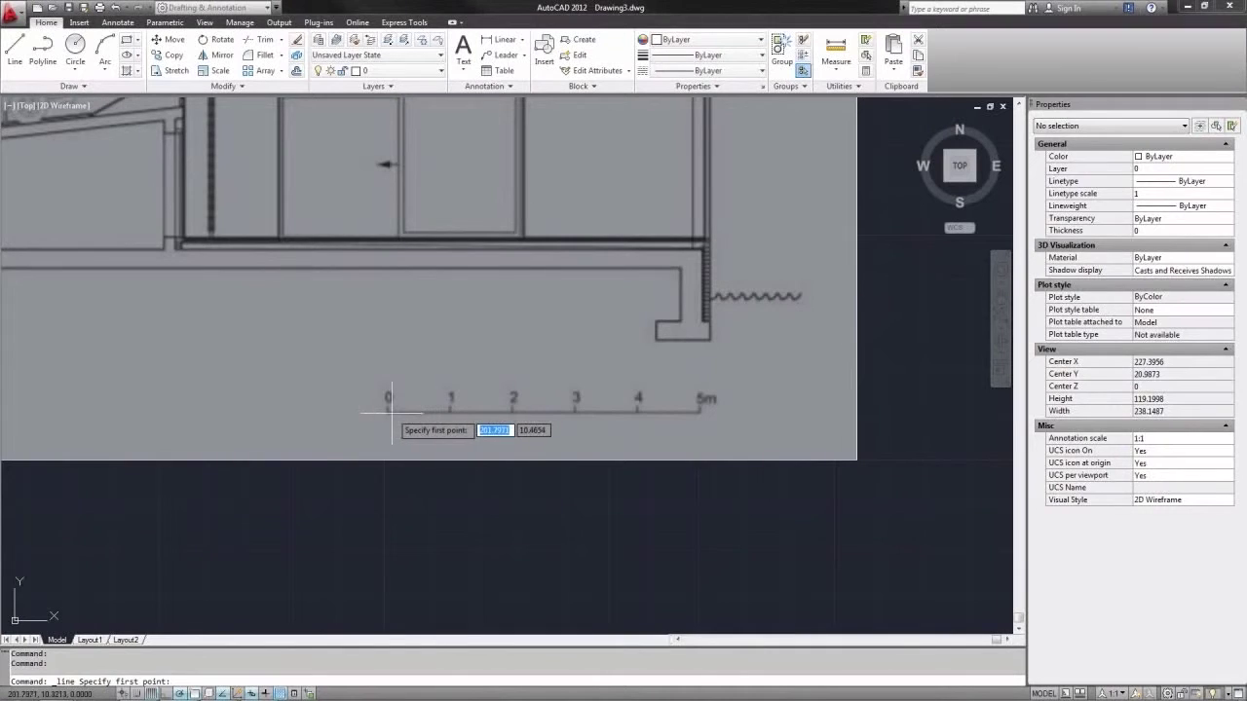
scroll(388, 414, up, 4)
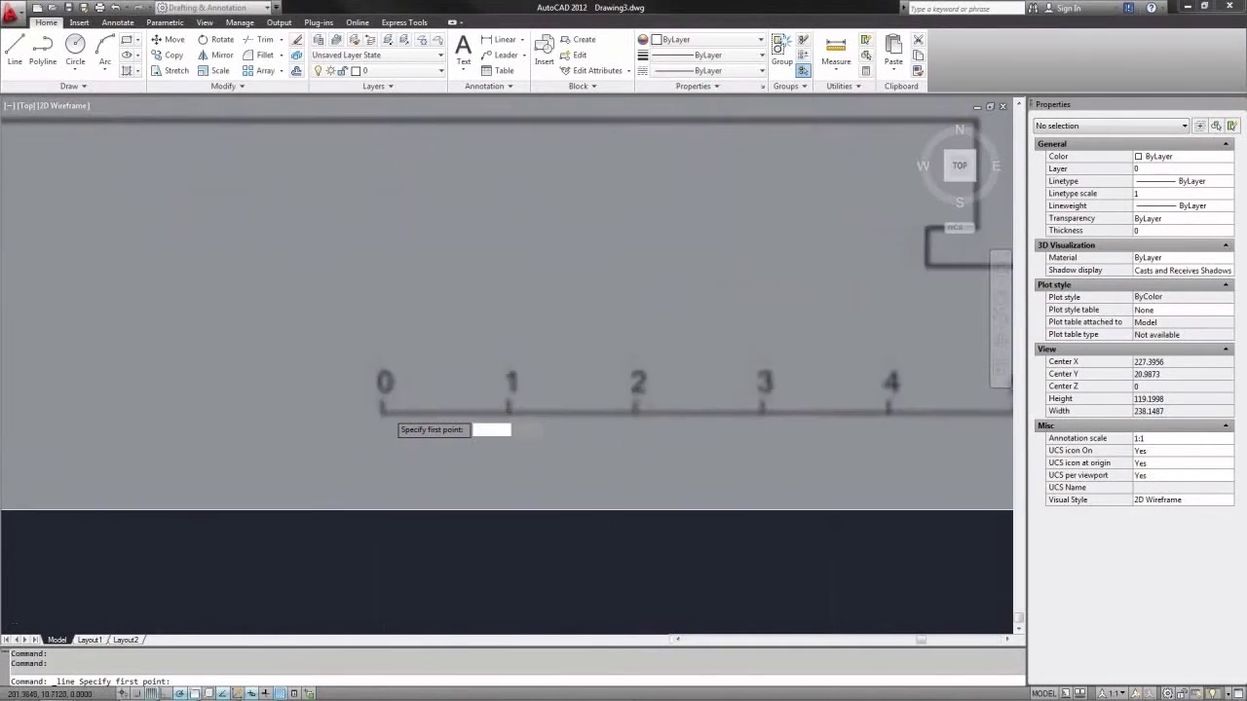
scroll(384, 413, up, 3)
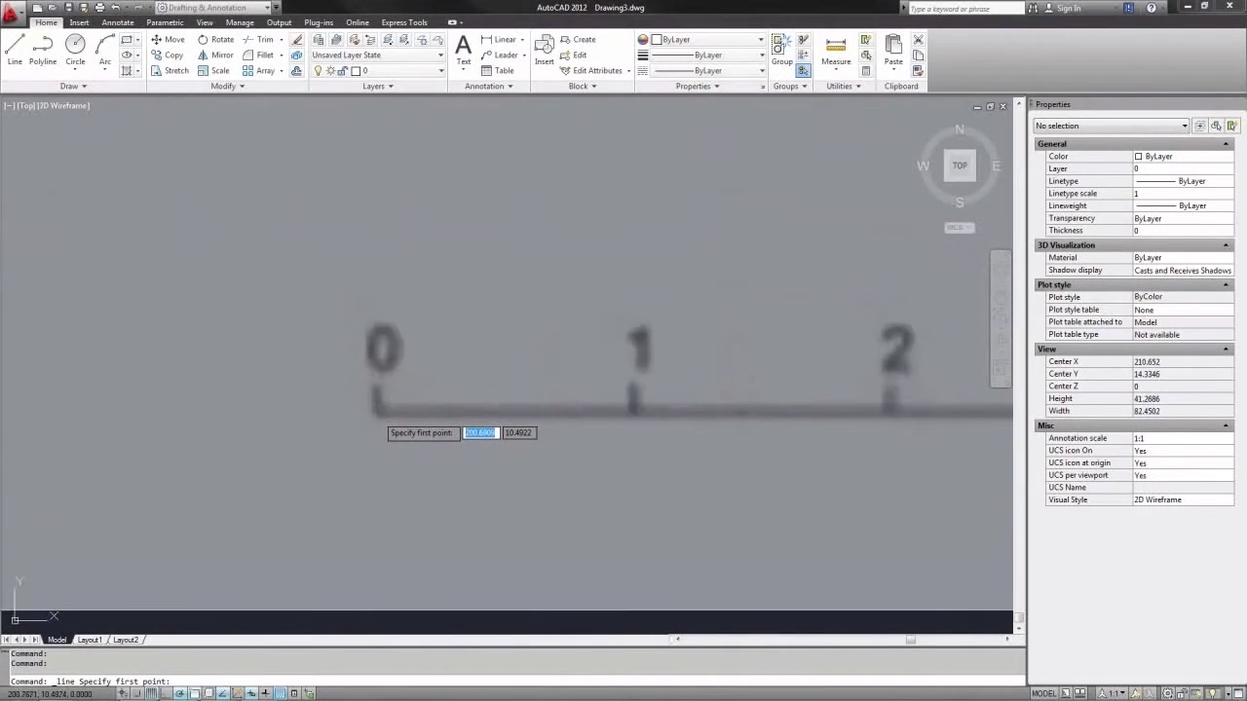
click(376, 410)
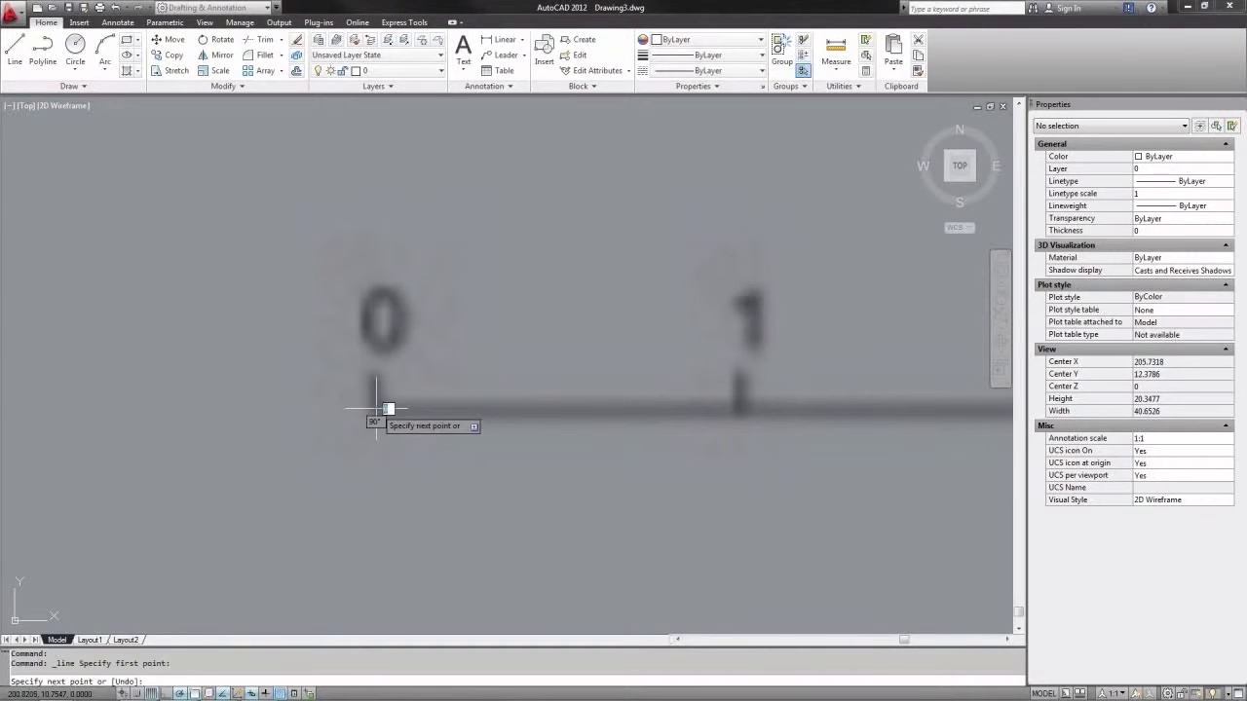
scroll(249, 458, down, 4)
scroll(245, 454, down, 7)
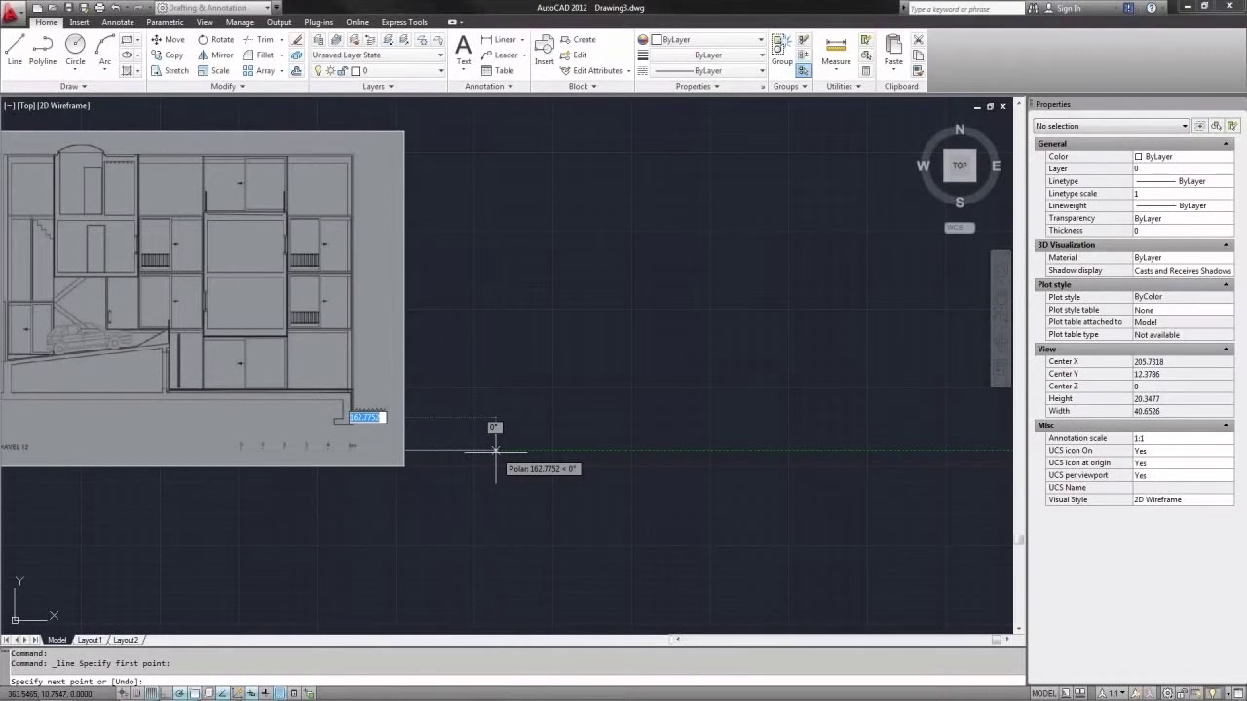
text(5000)
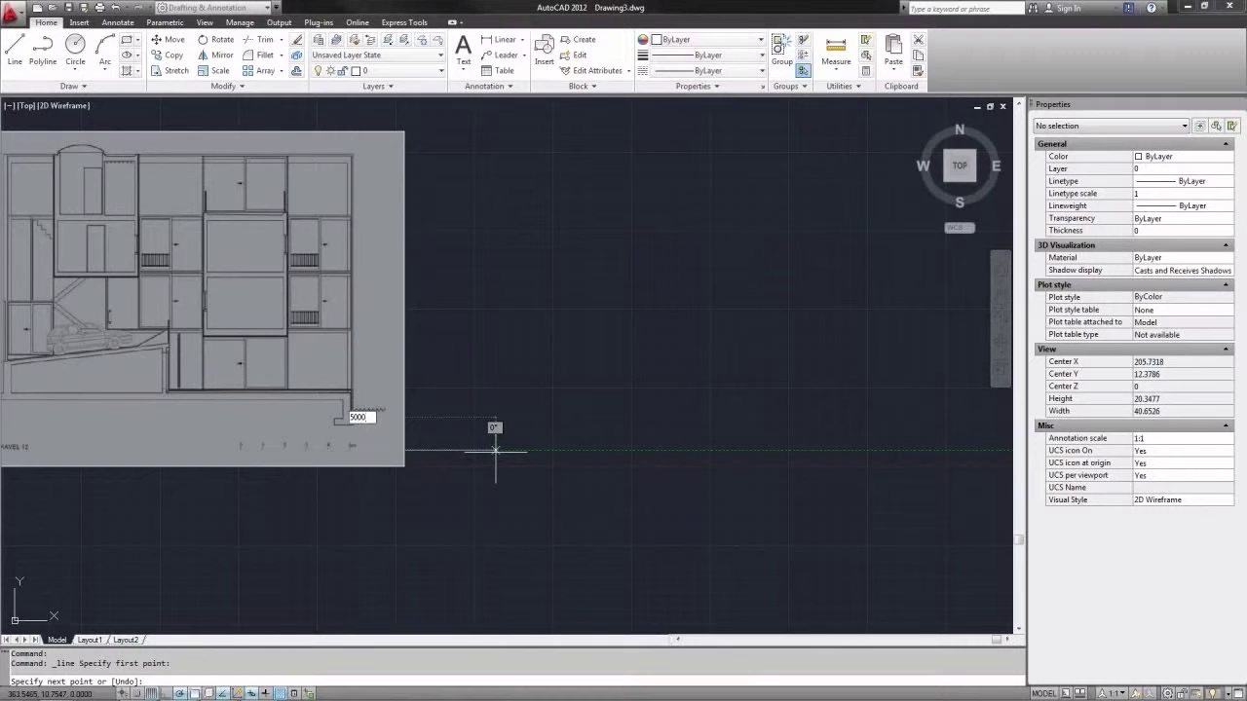
key(Return)
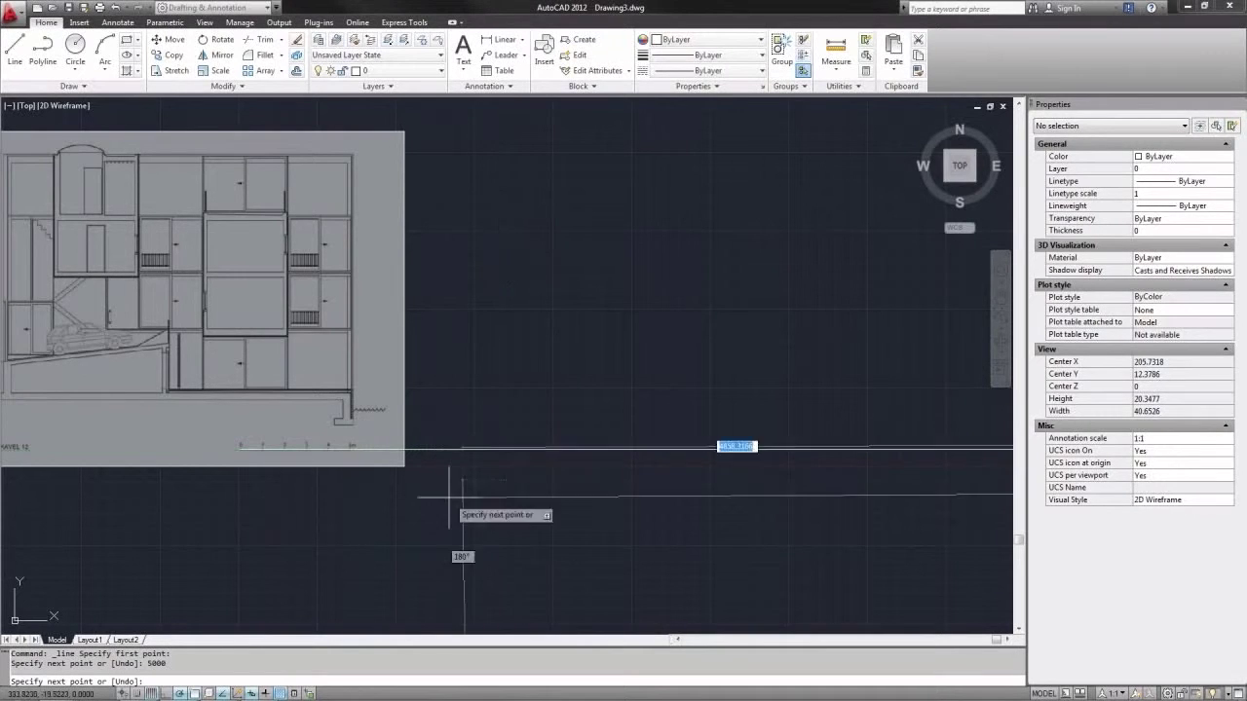
scroll(389, 555, down, 5)
scroll(272, 466, down, 2)
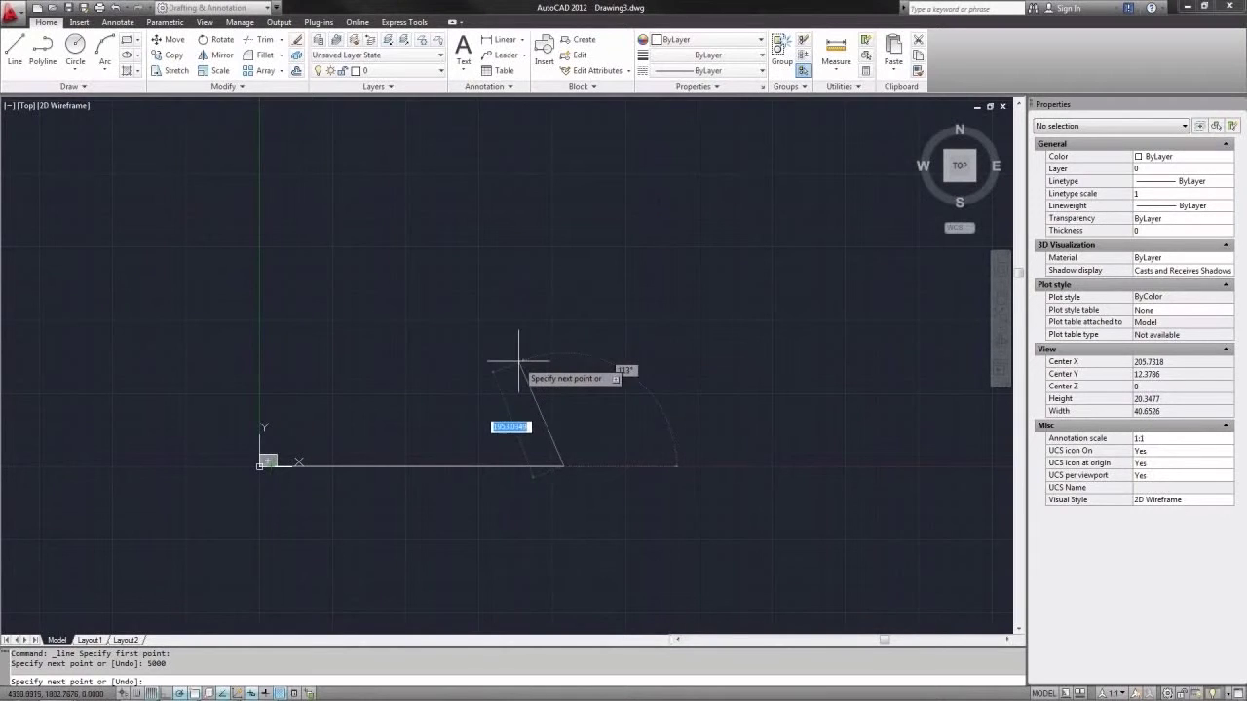
key(Return)
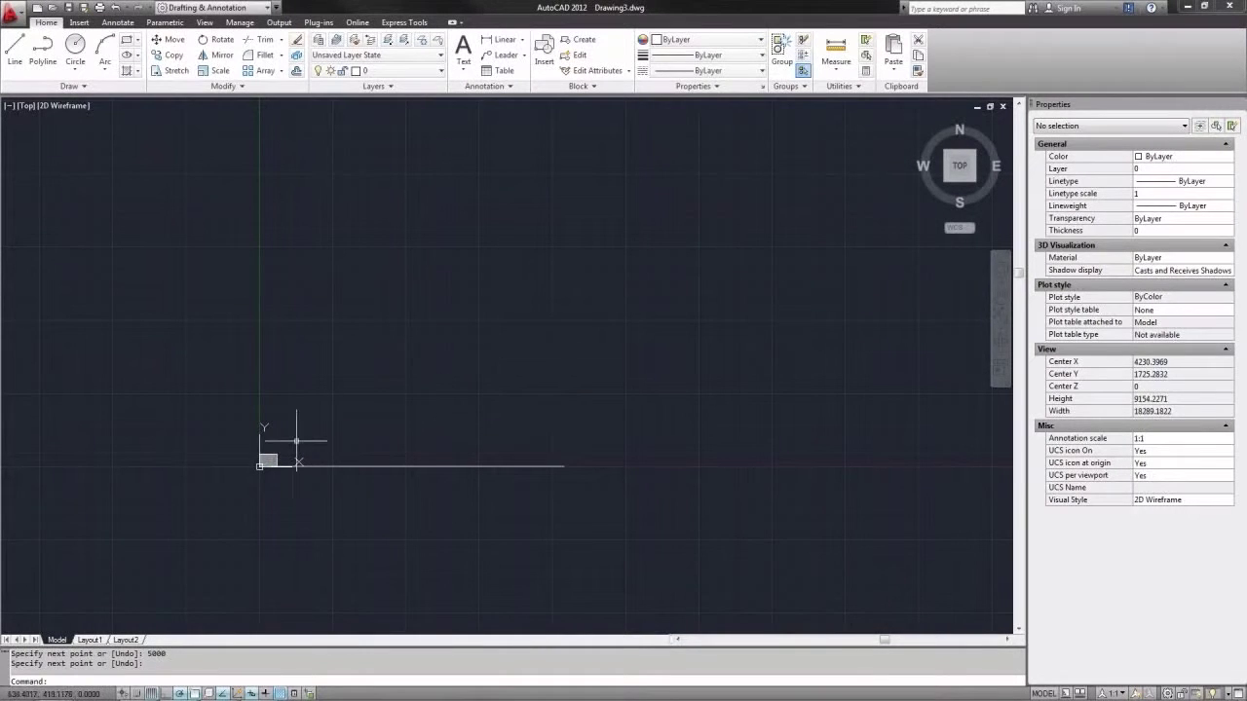
- Measure the length of the horizontal line drawn from the scale bar's 0 mark
scroll(302, 455, up, 3)
middle_drag(377, 417, 354, 437)
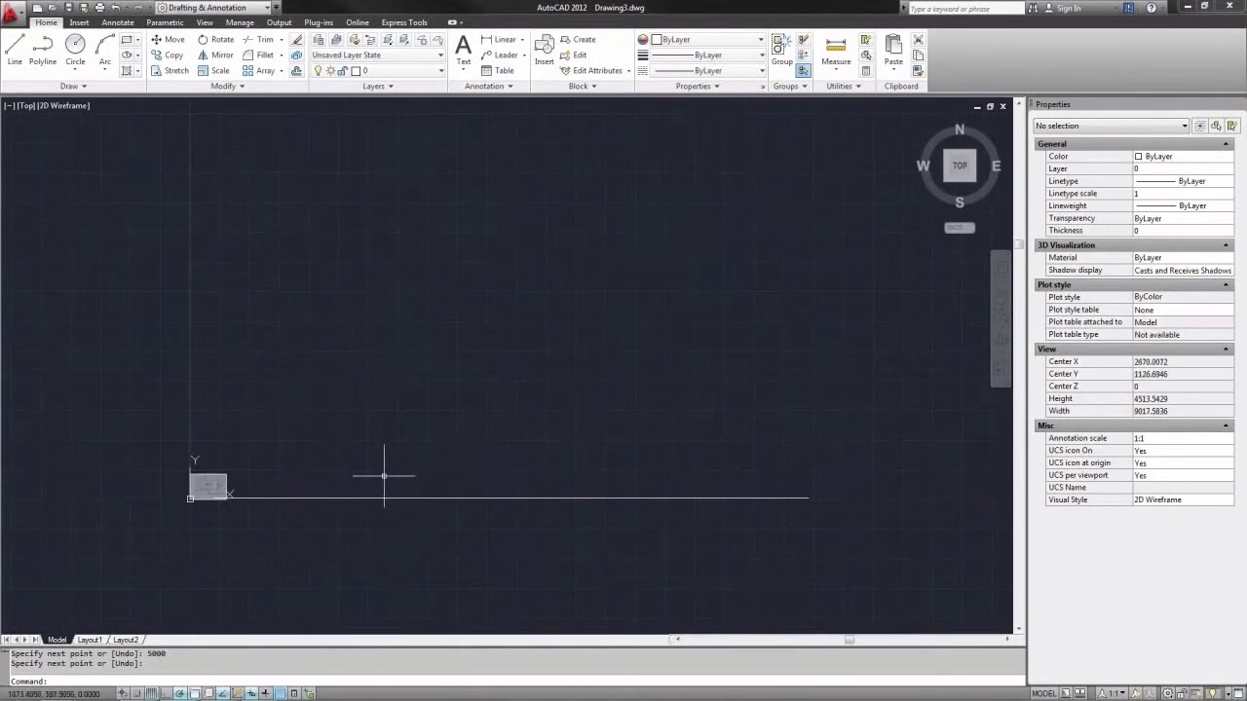
click(444, 457)
click(377, 527)
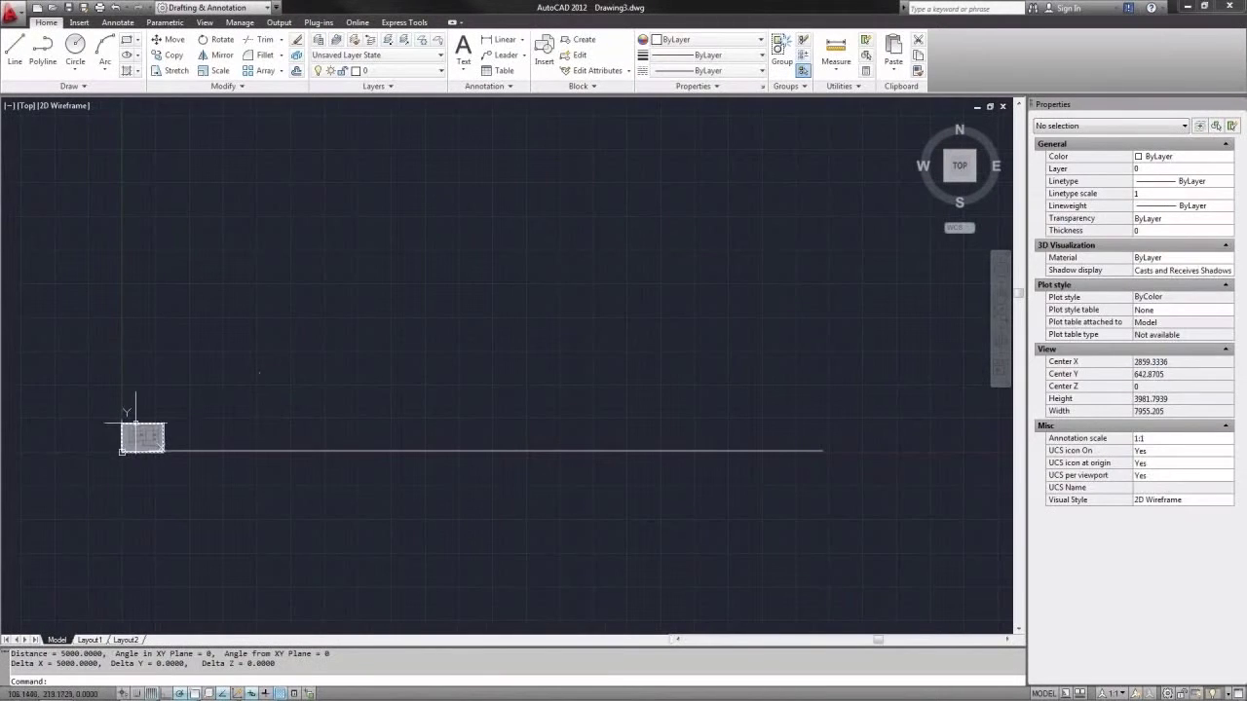
click(188, 404)
click(151, 438)
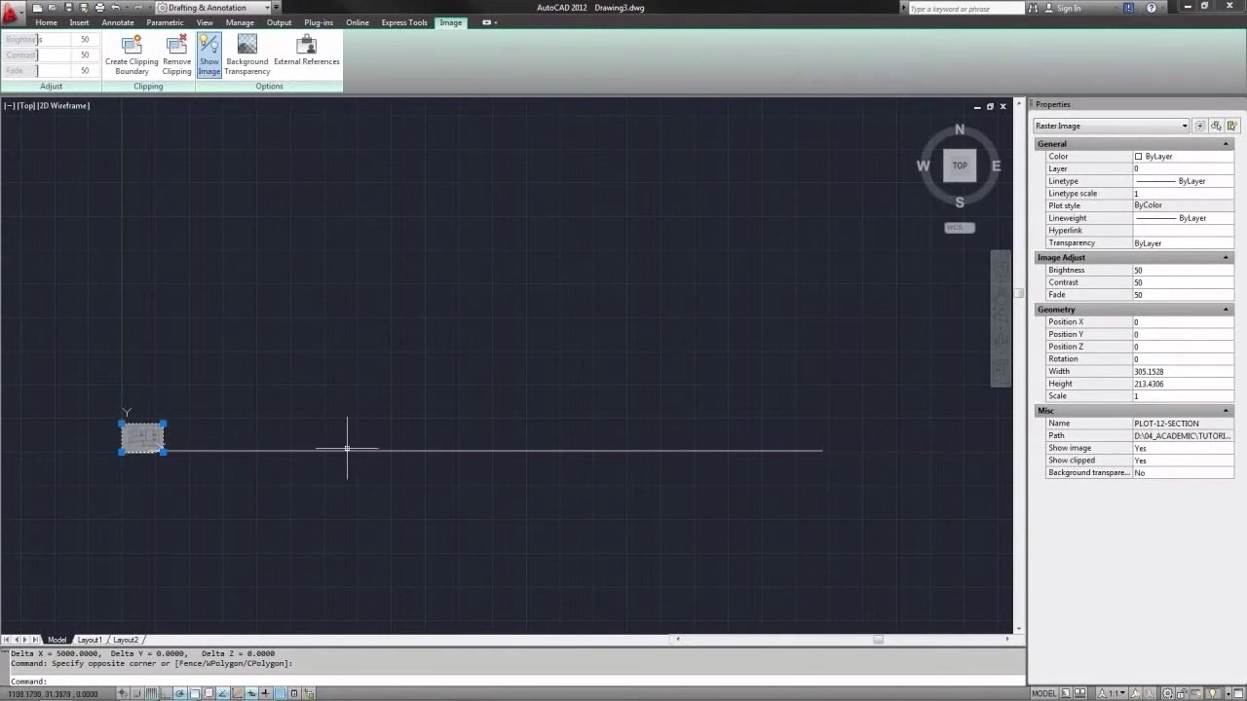
scroll(180, 447, up, 10)
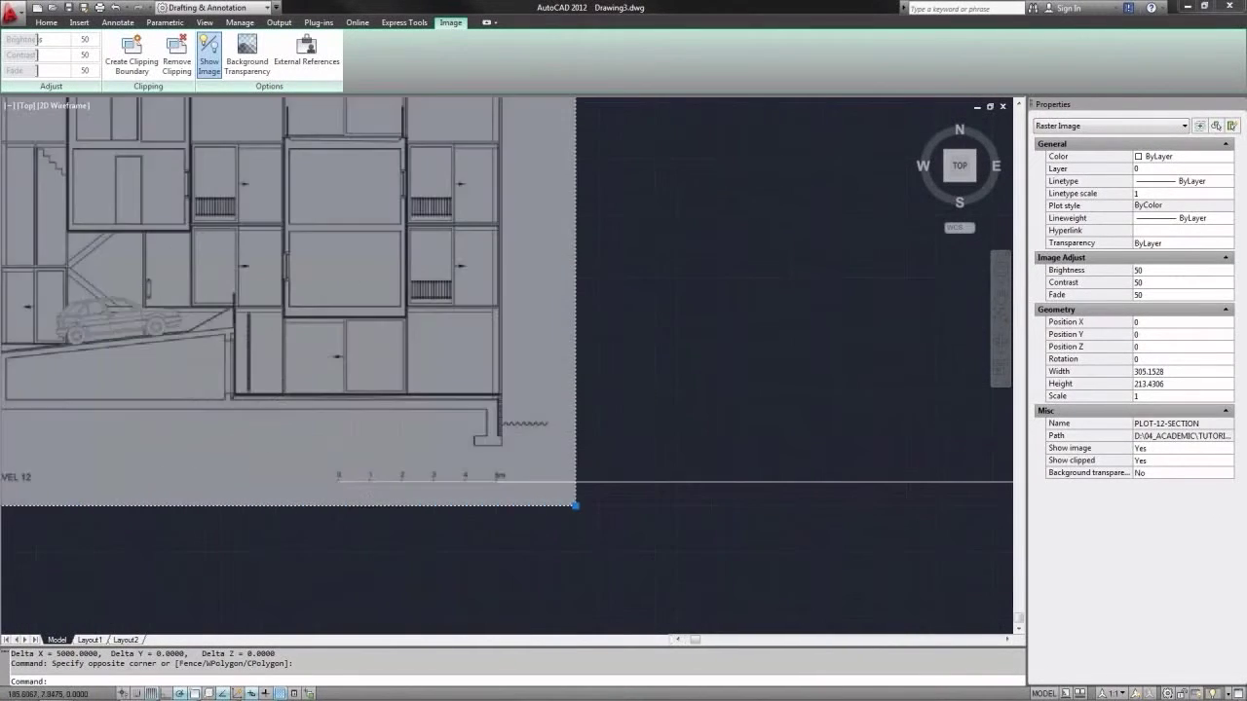
scroll(301, 484, up, 2)
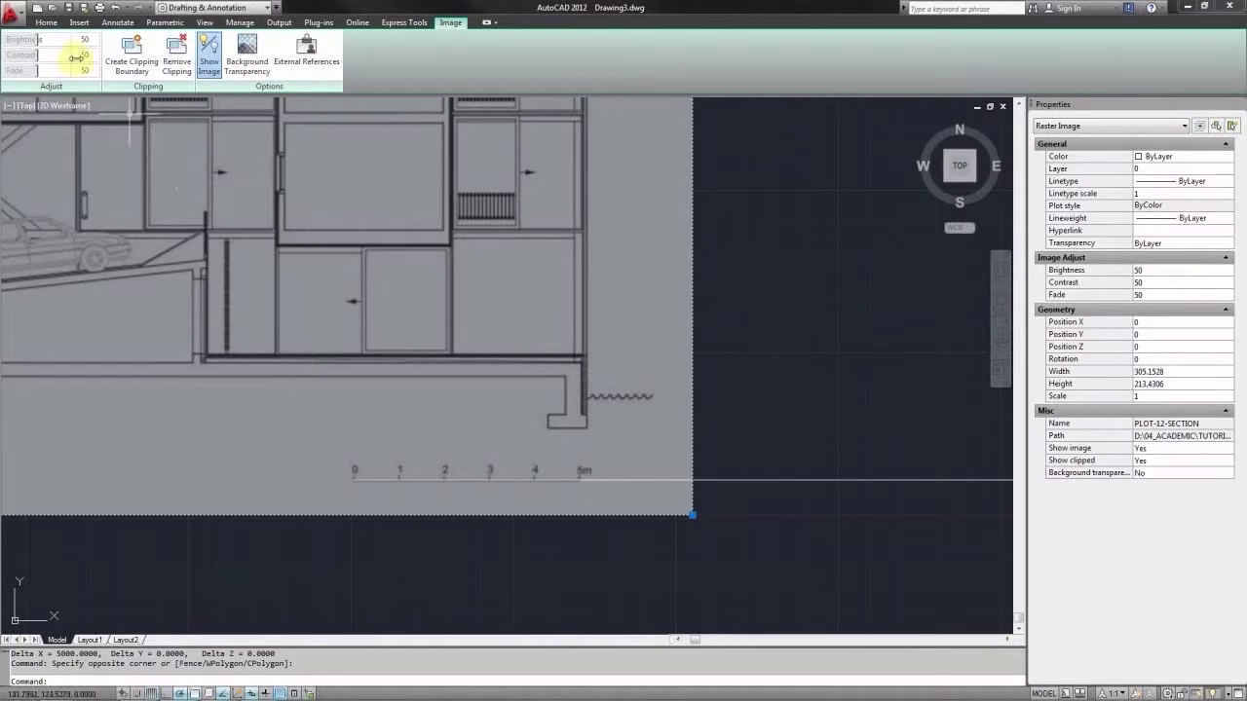
click(47, 22)
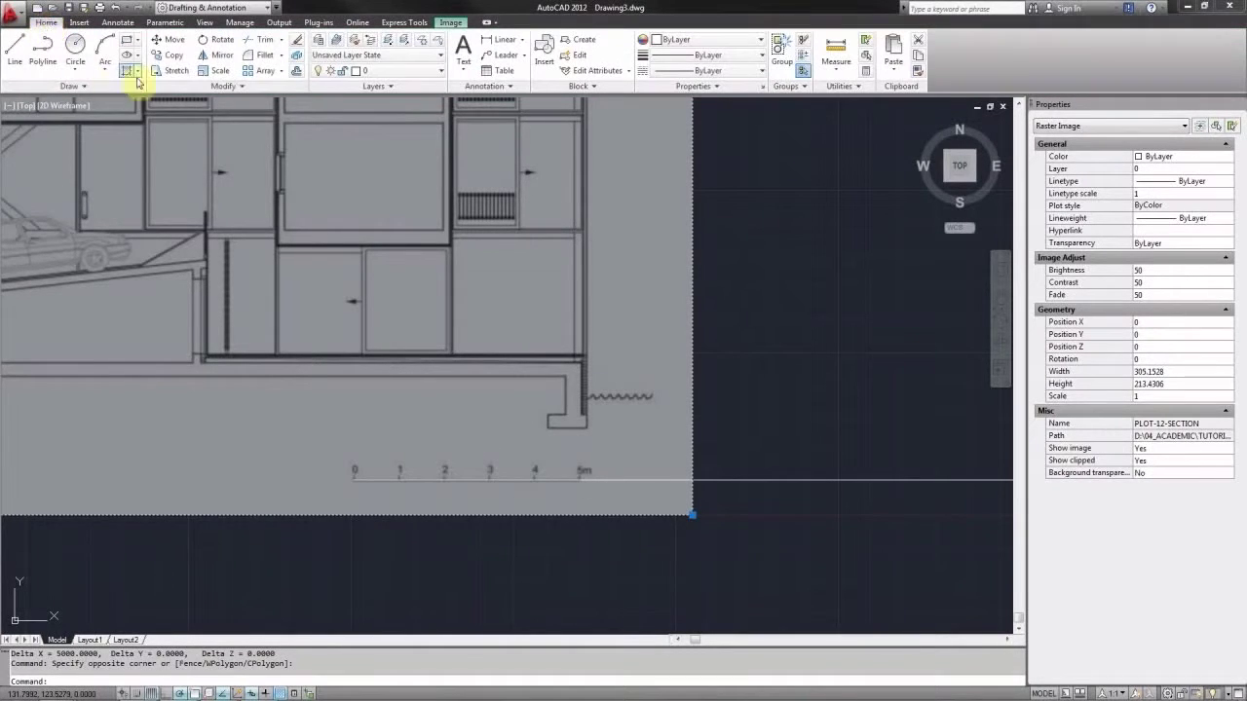
key(Escape)
key(Escape)
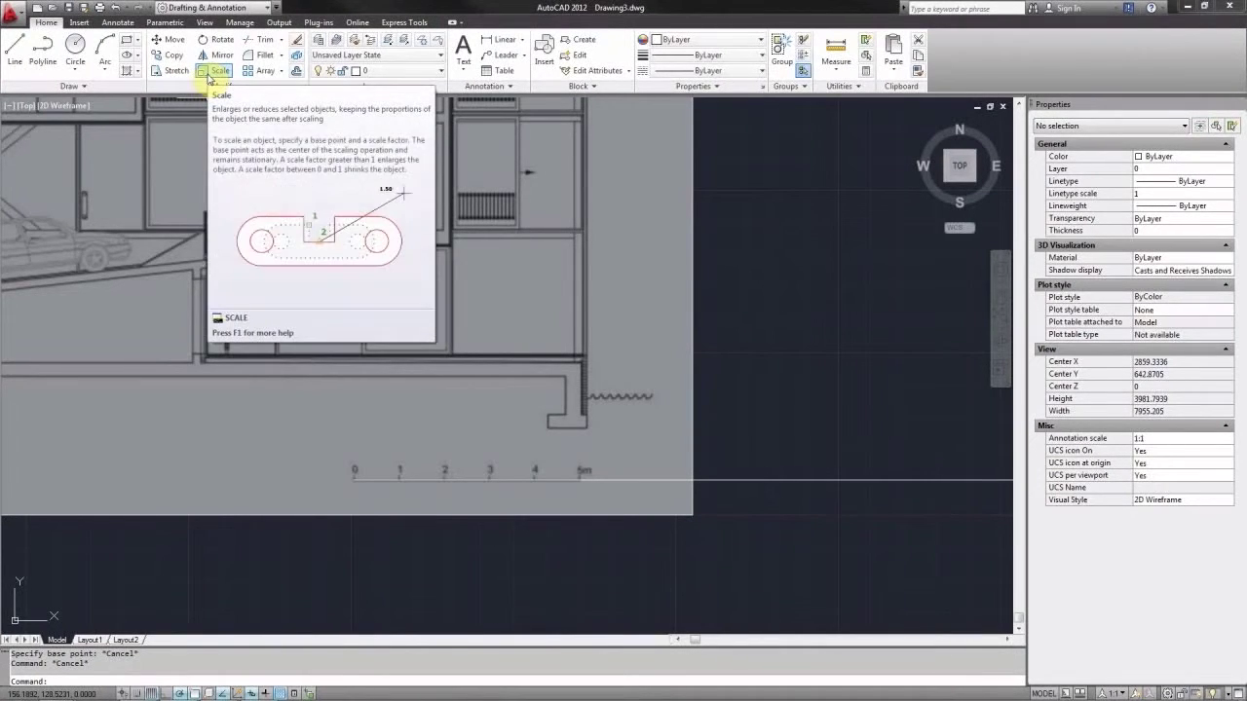
- Start the Scale command on the section image, with the base point at the scale bar's 0 mark
click(208, 71)
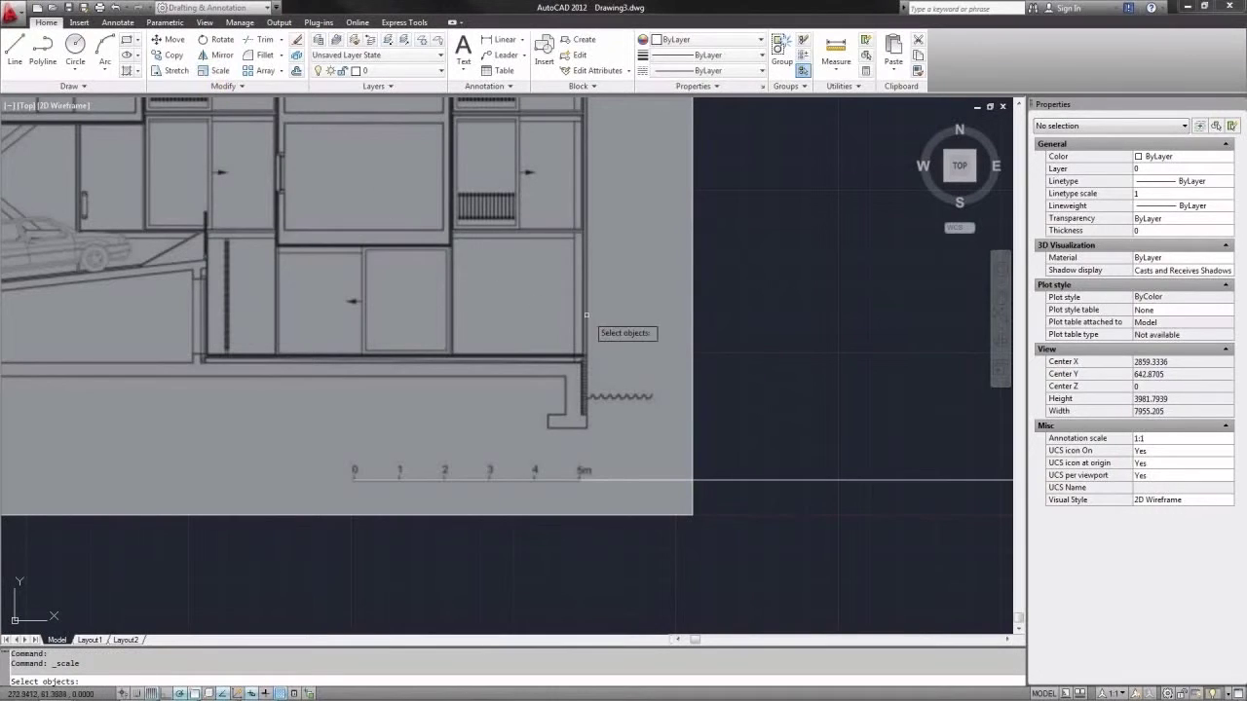
scroll(410, 321, down, 1)
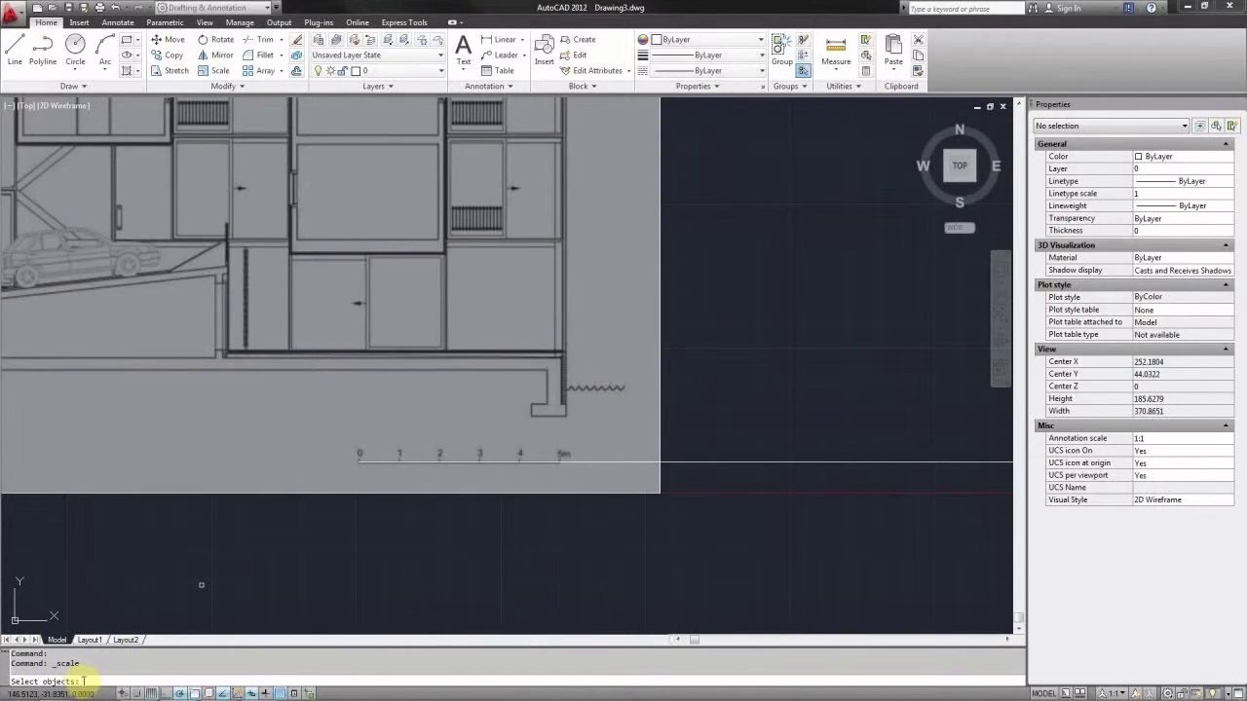
click(446, 493)
click(447, 493)
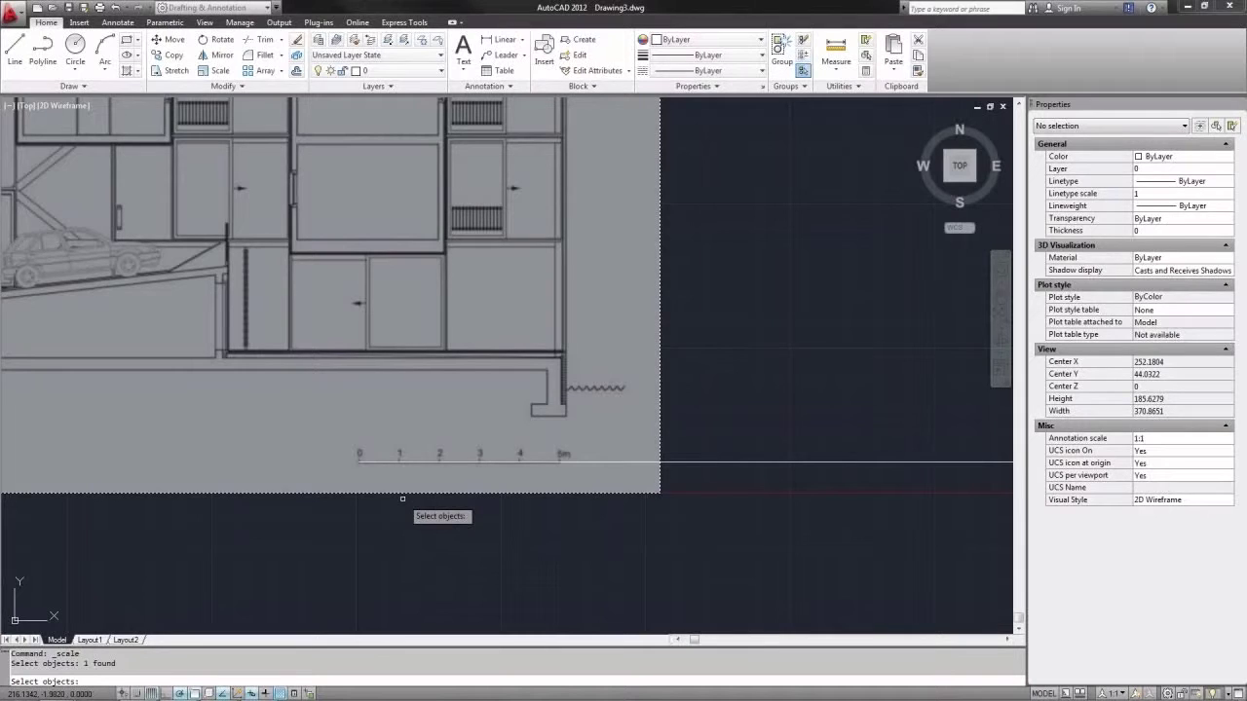
key(Return)
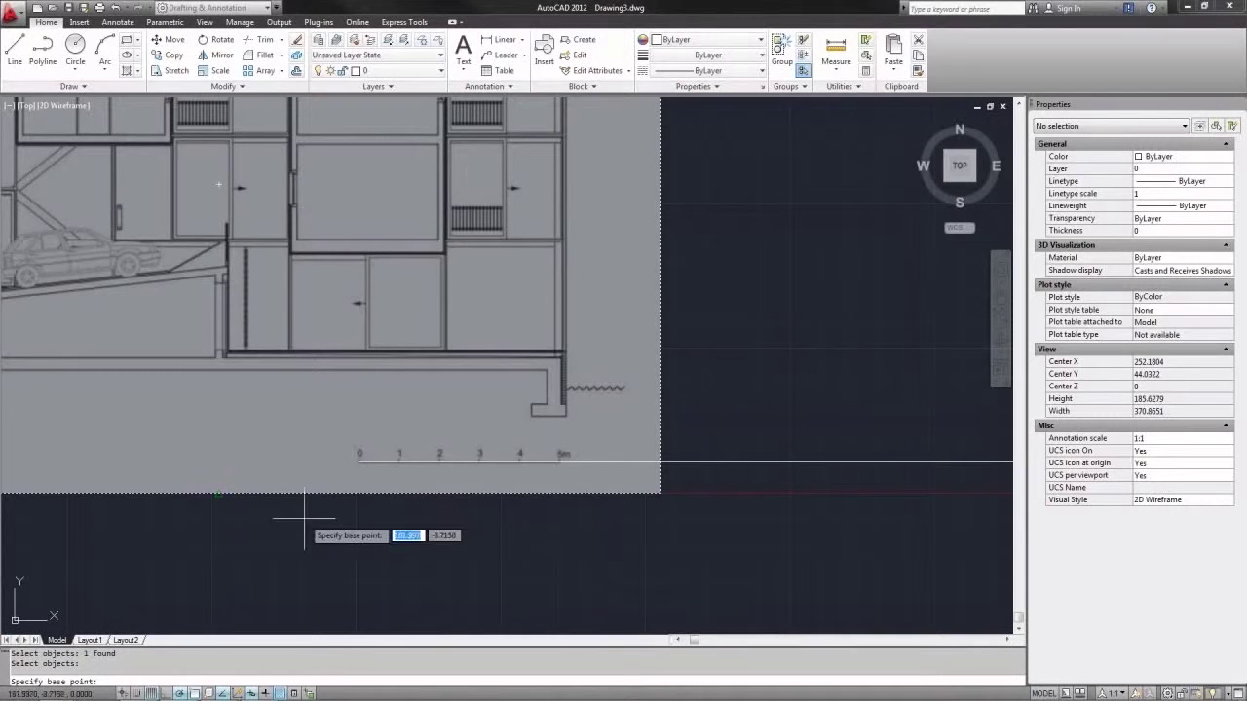
mouse_move(129, 672)
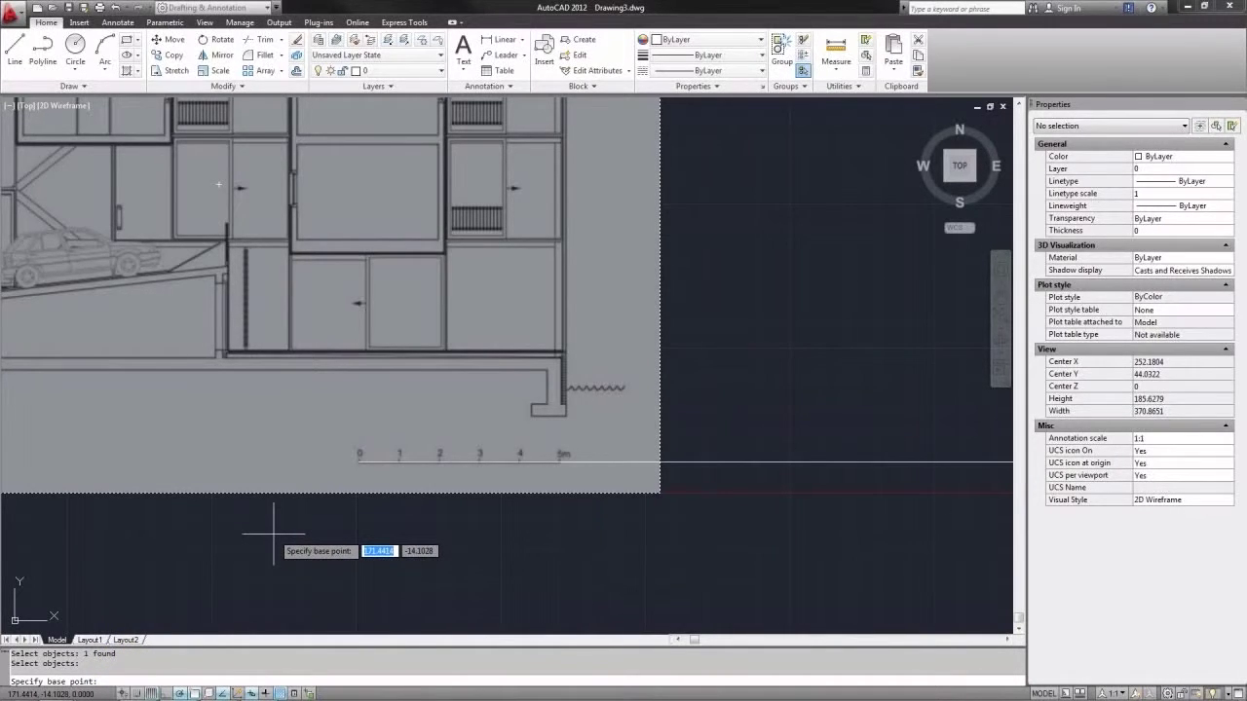
click(358, 461)
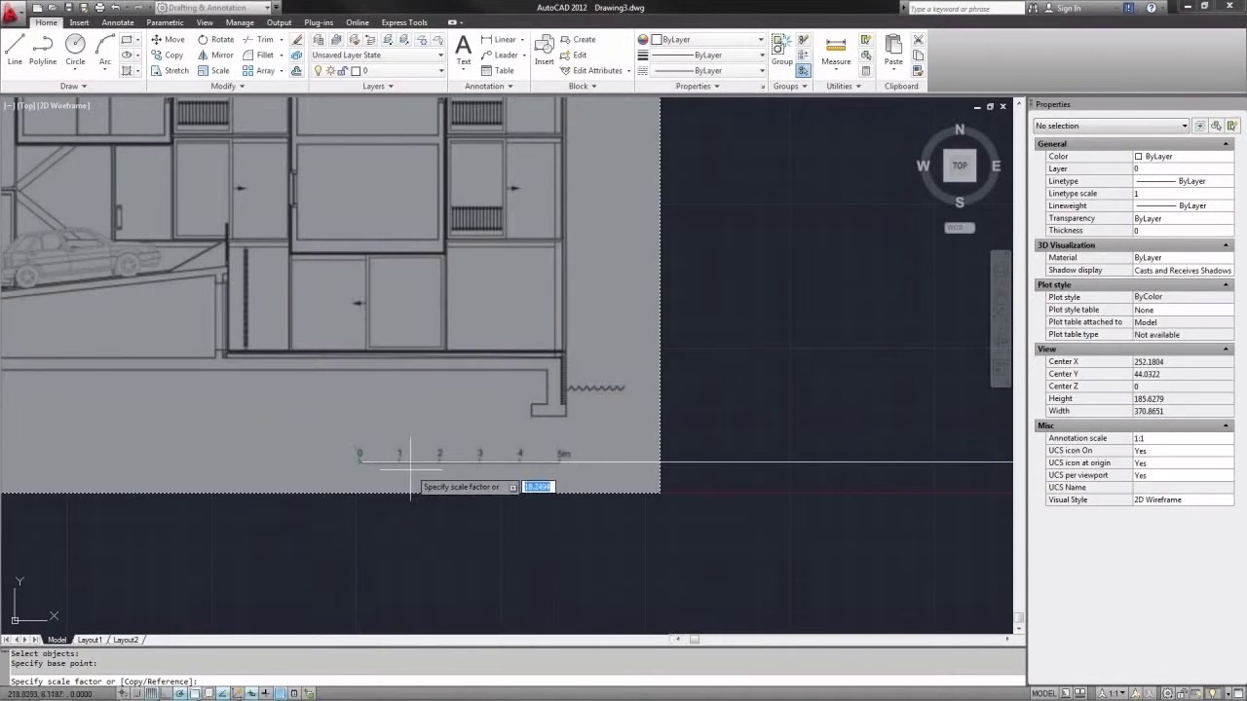
- Scale by Reference, picking the reference length along the image's scale bar from the 0 mark to the 5m mark
text(r)
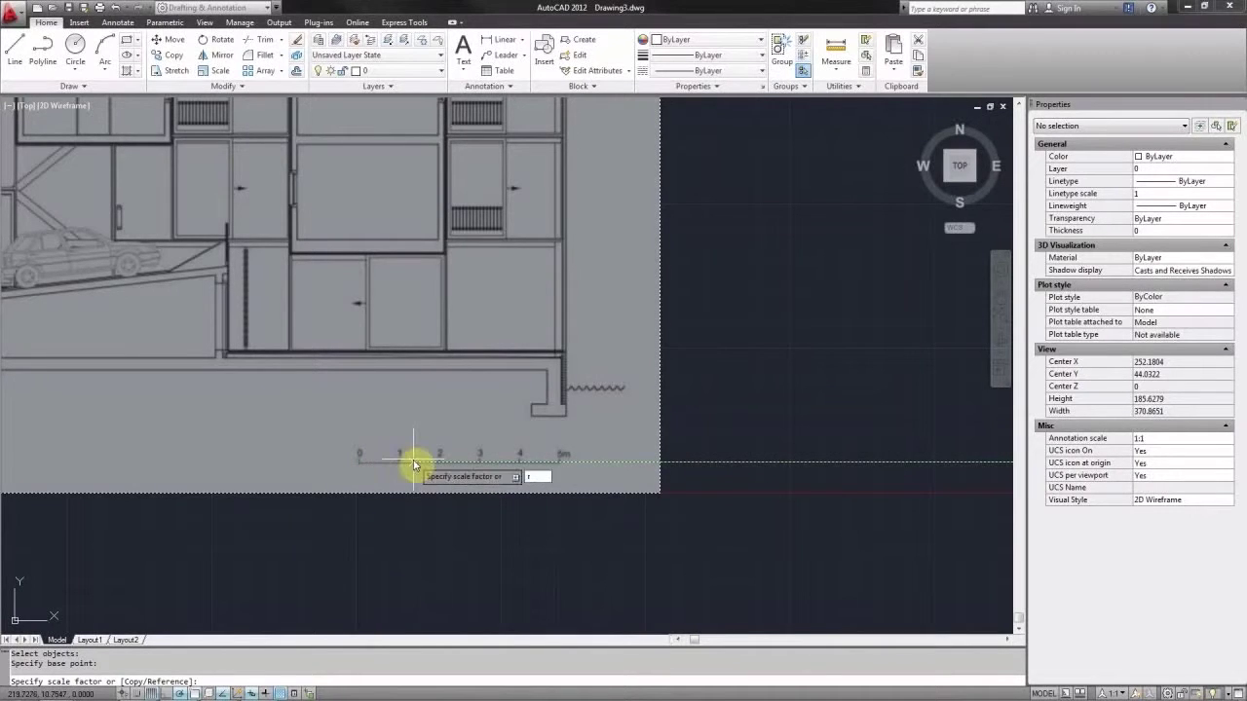
key(Return)
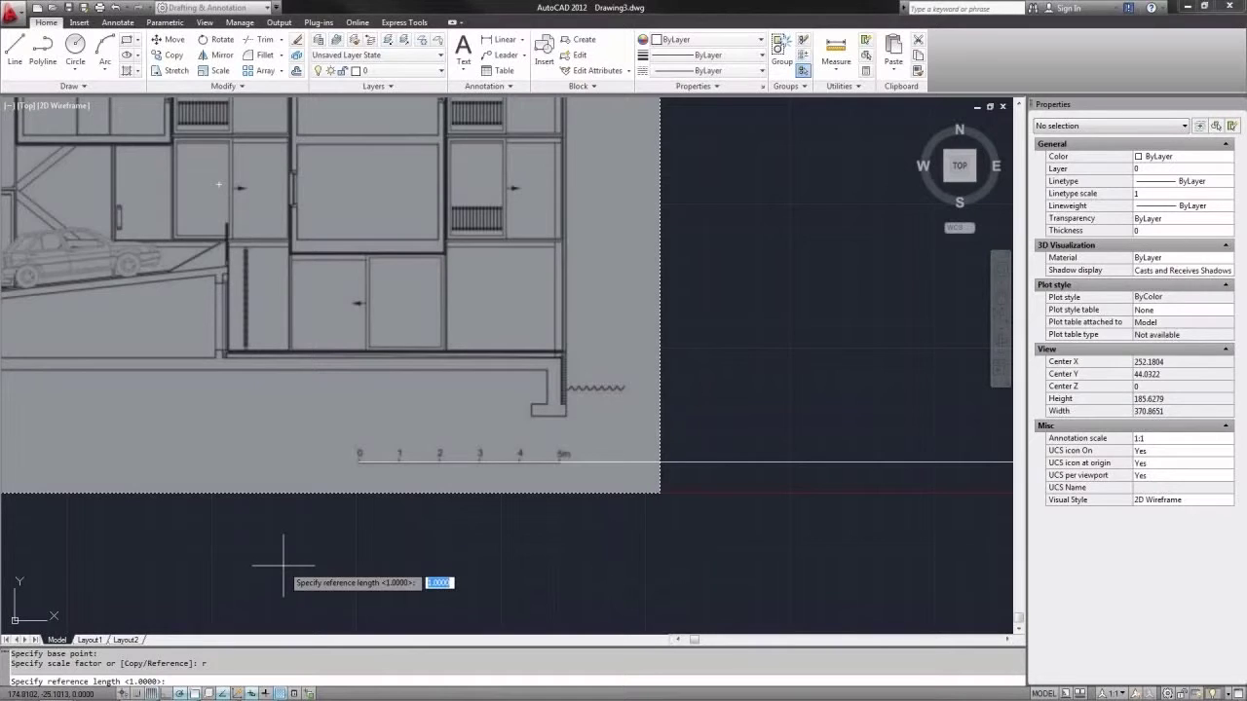
click(359, 460)
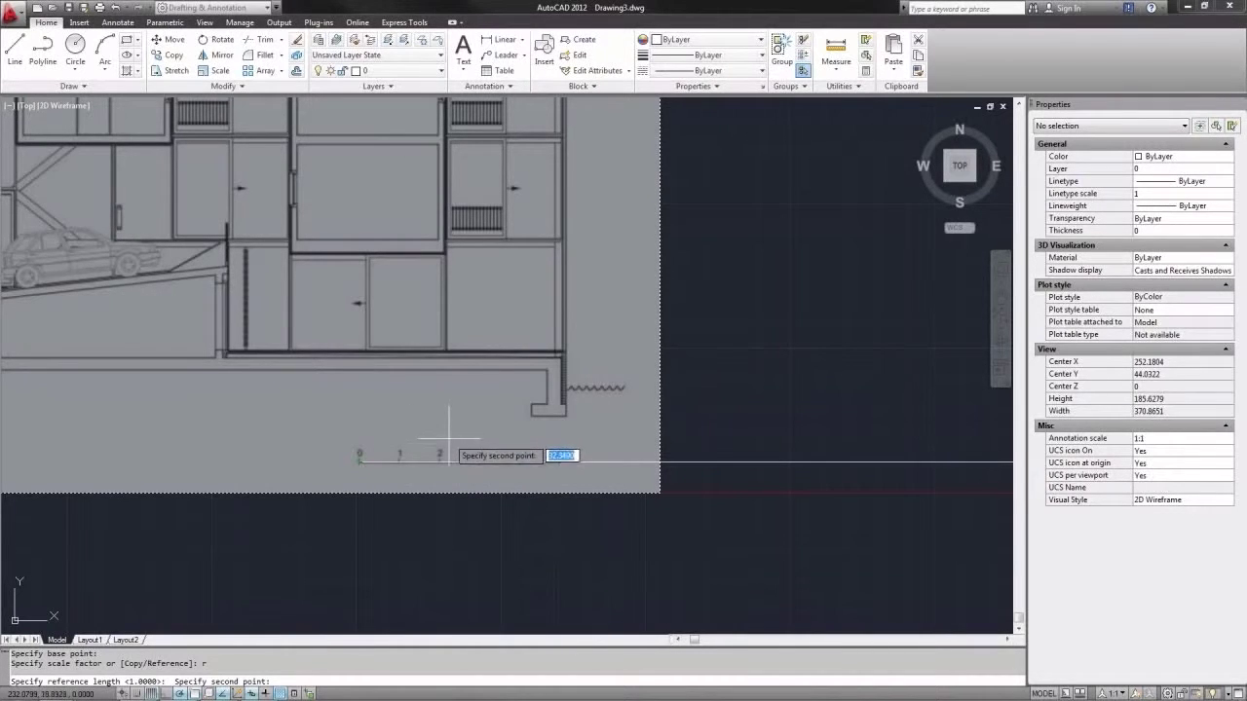
scroll(560, 460, up, 3)
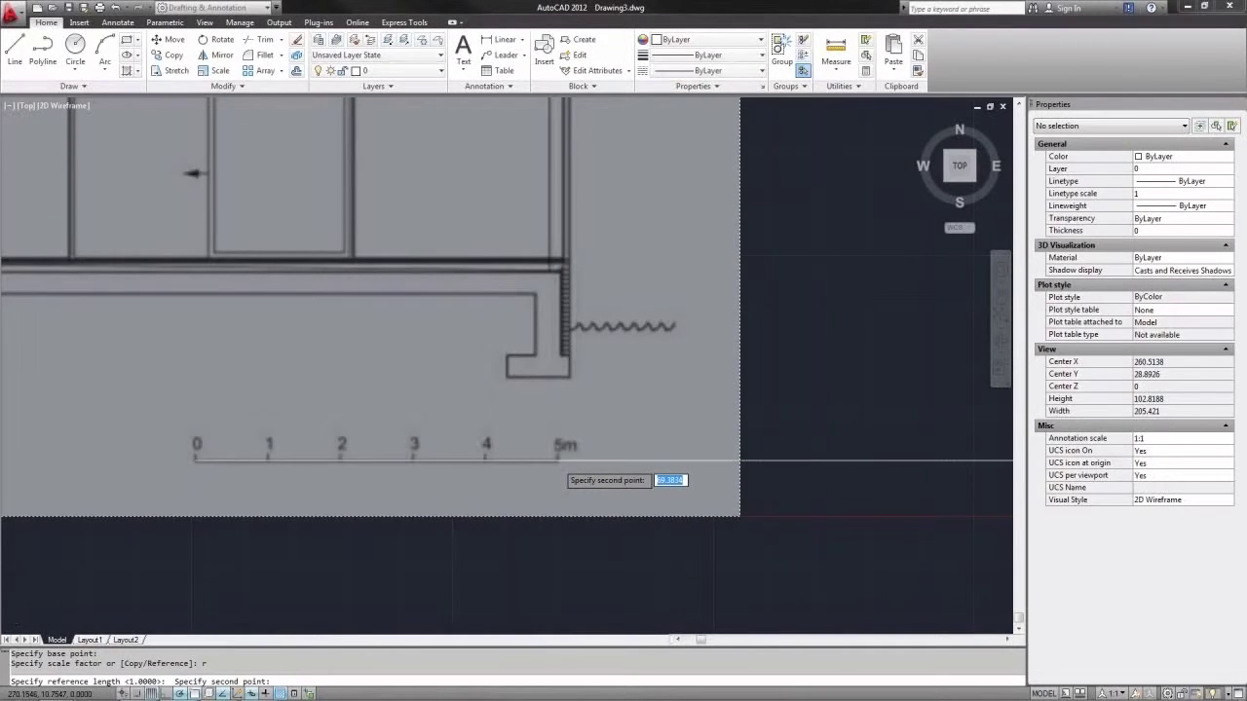
scroll(560, 460, up, 5)
scroll(558, 458, up, 3)
scroll(557, 458, up, 1)
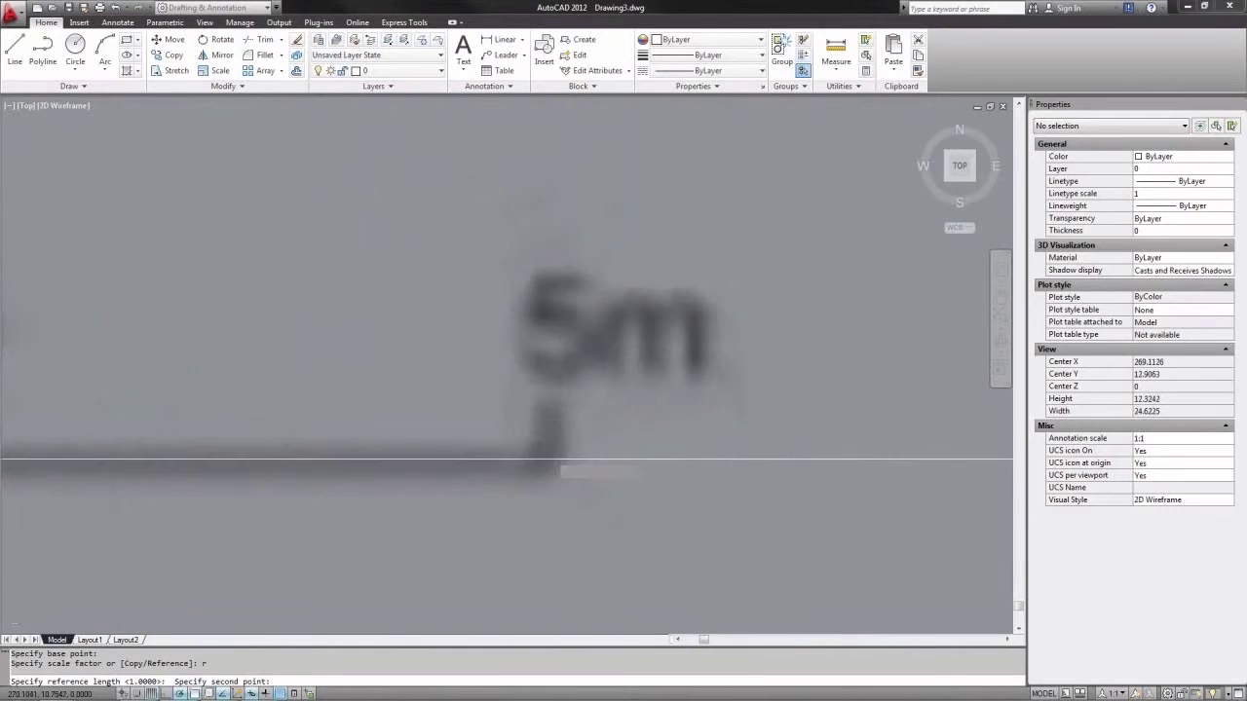
scroll(551, 458, down, 2)
scroll(548, 457, up, 2)
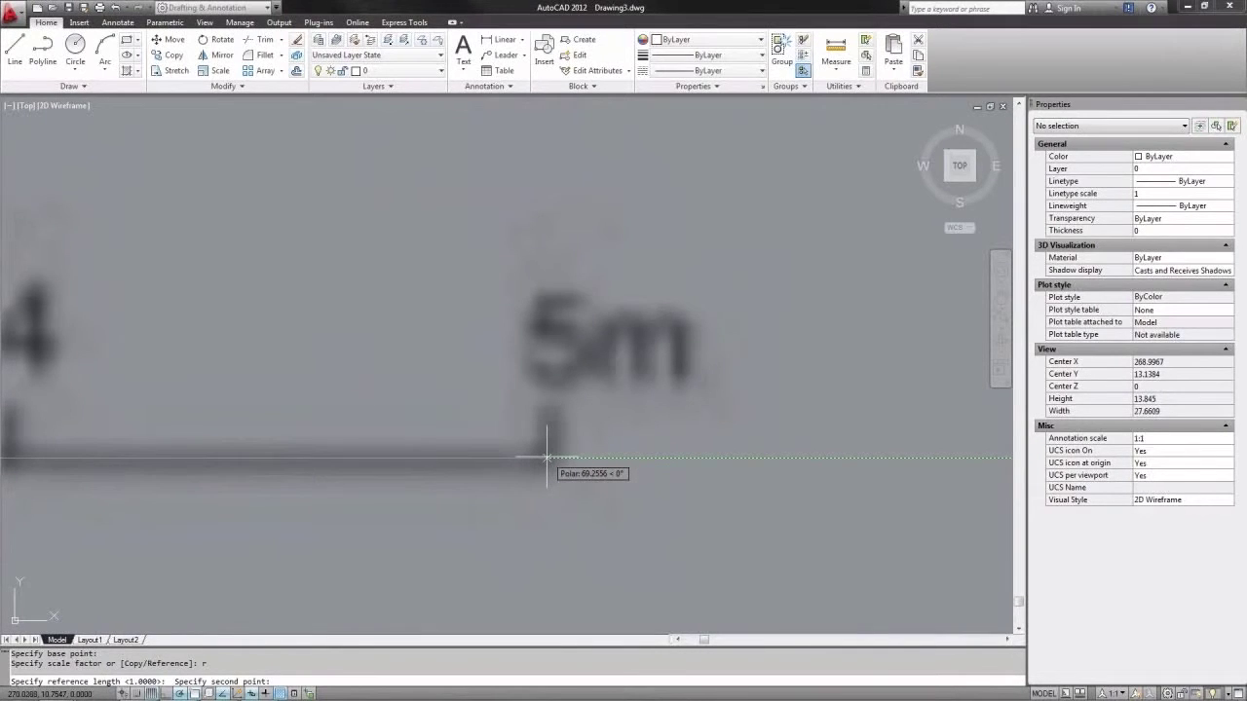
click(547, 457)
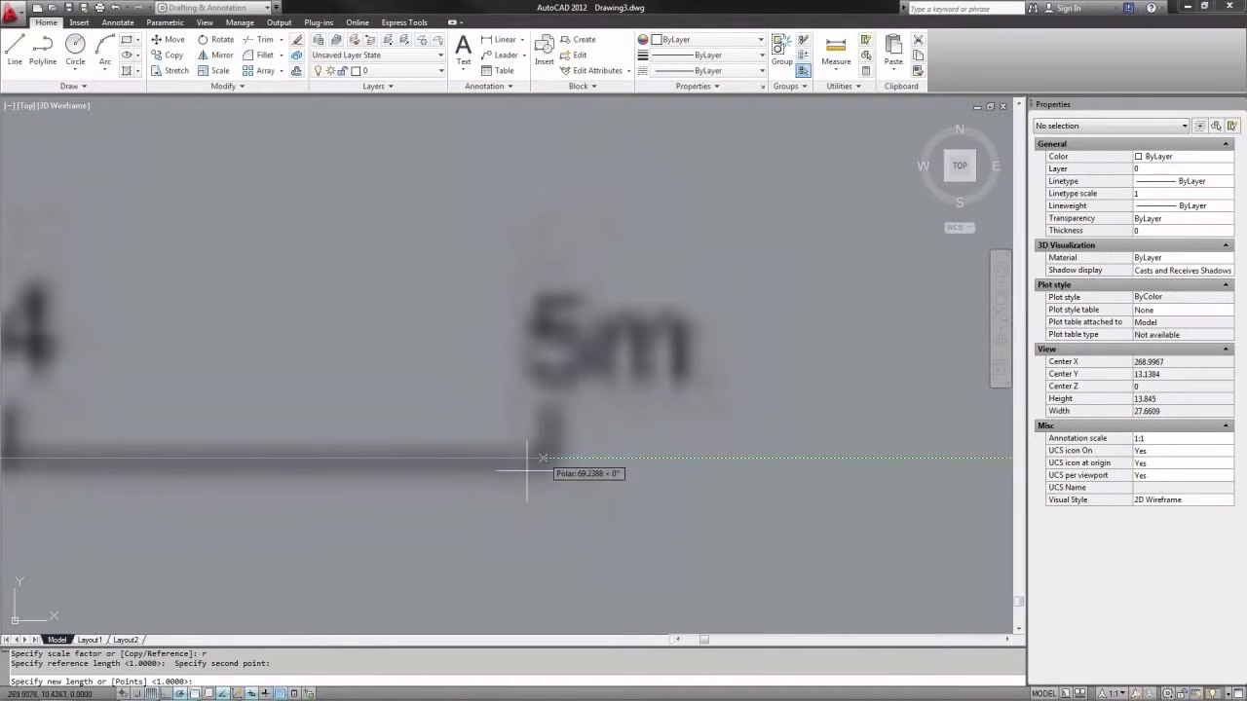
- Set the new length to the far endpoint of the 5000 mm line, completing the reference scaling of the section image
scroll(445, 482, down, 8)
scroll(259, 477, down, 8)
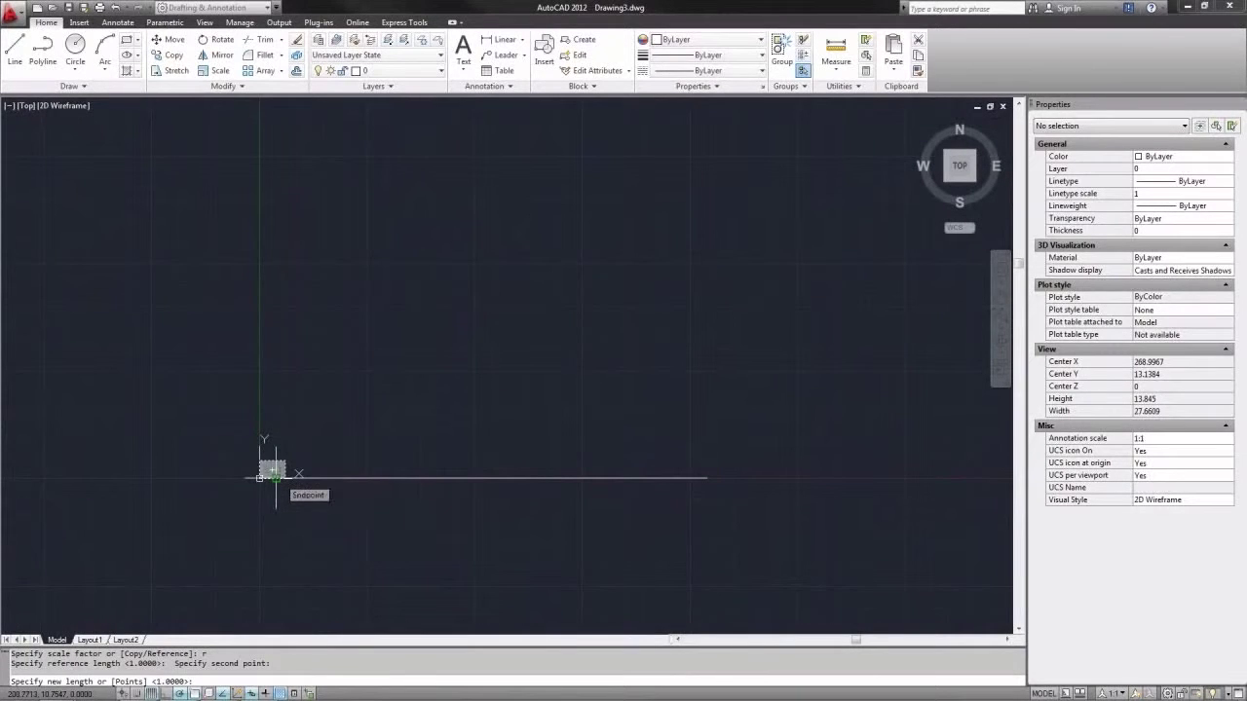
click(707, 478)
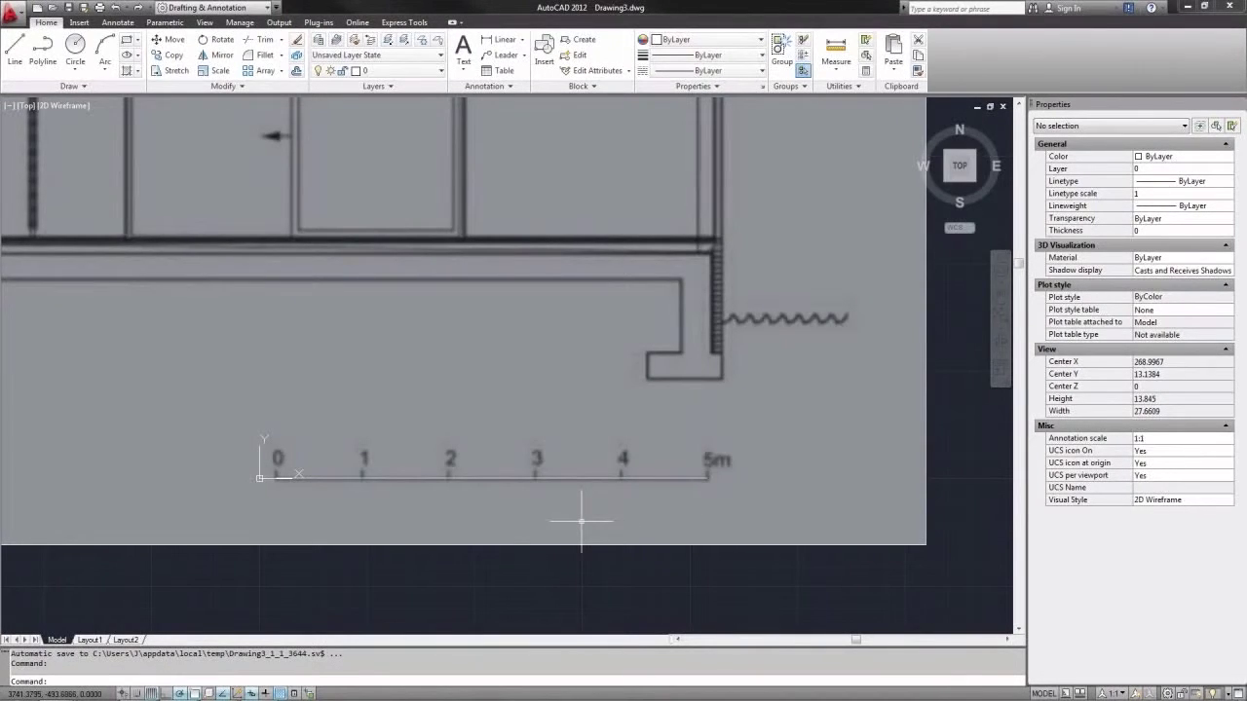
- Erase the 5000 mm helper line lying over the image's scale bar
click(612, 446)
click(552, 502)
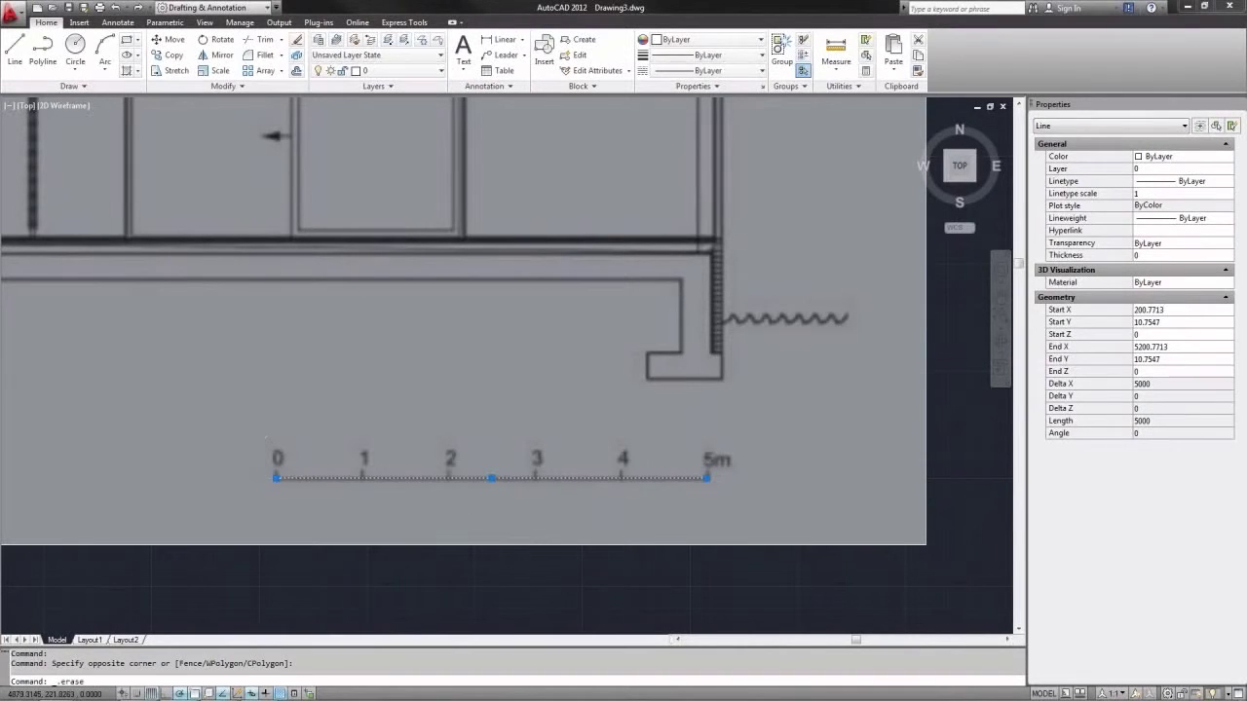
key(Delete)
- Zoom to the drawing's extents to view the whole scaled section image with a small margin around it
scroll(772, 509, down, 3)
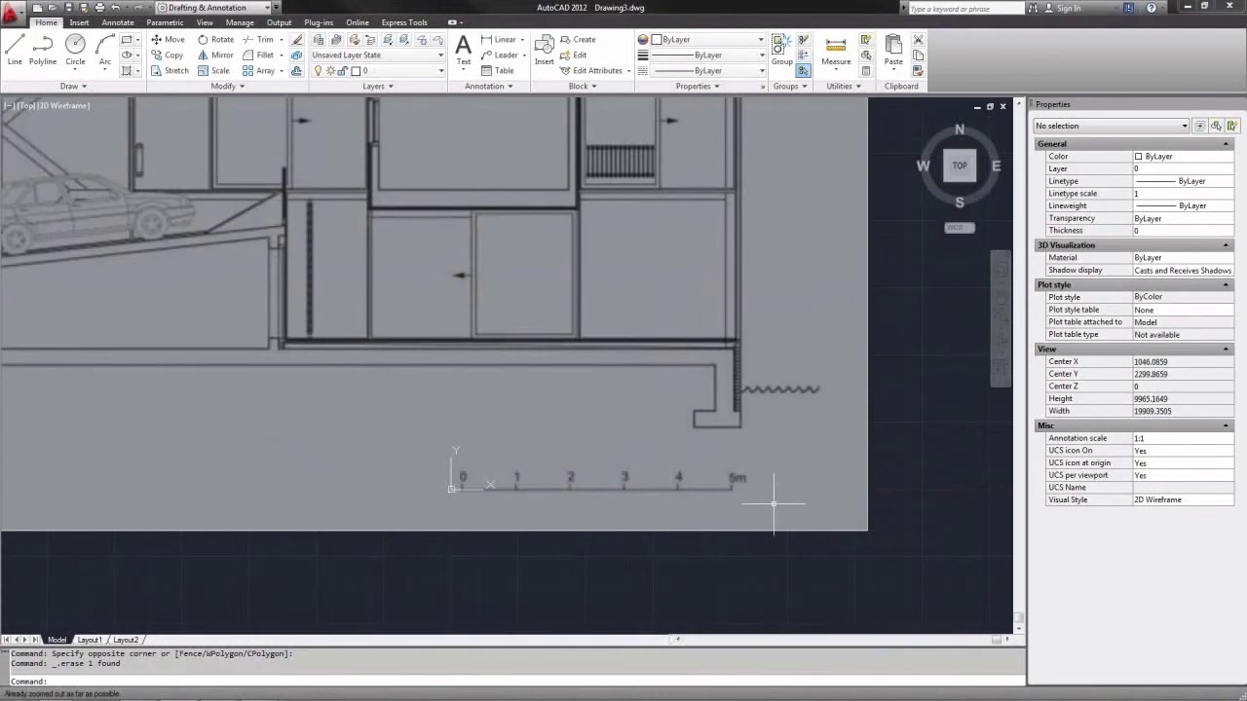
text(z)
key(Return)
text(e)
key(Return)
scroll(692, 409, down, 1)
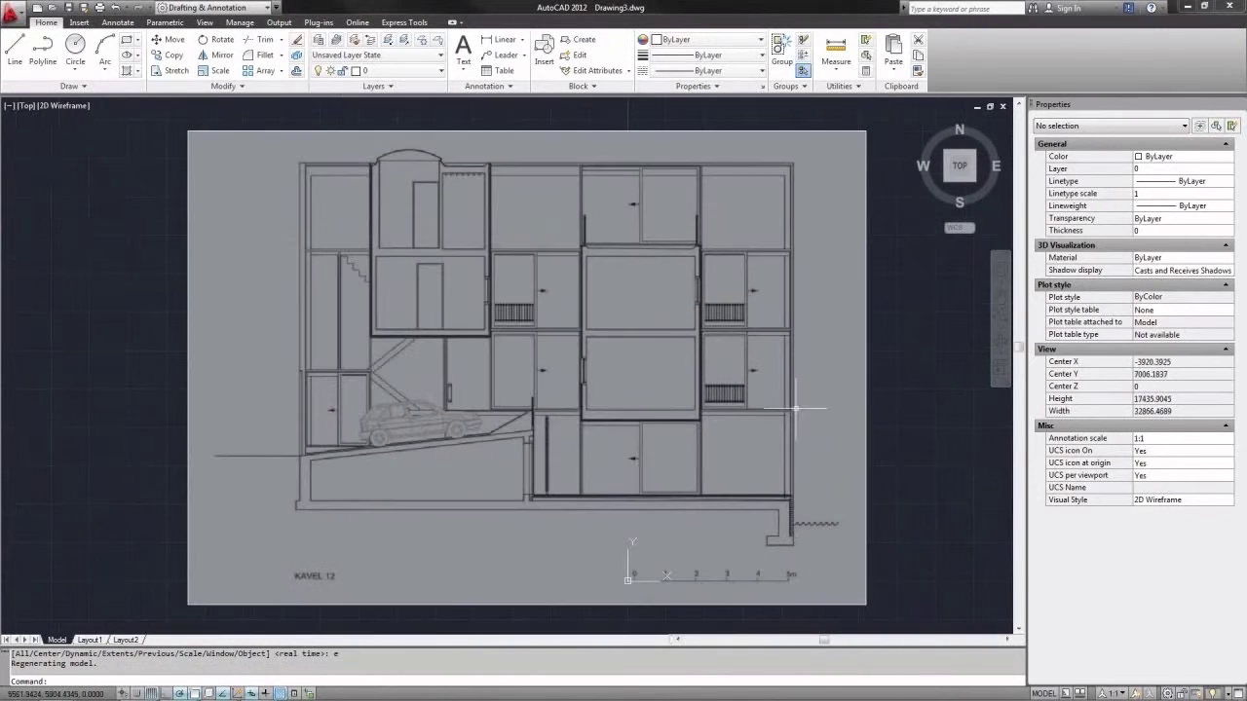